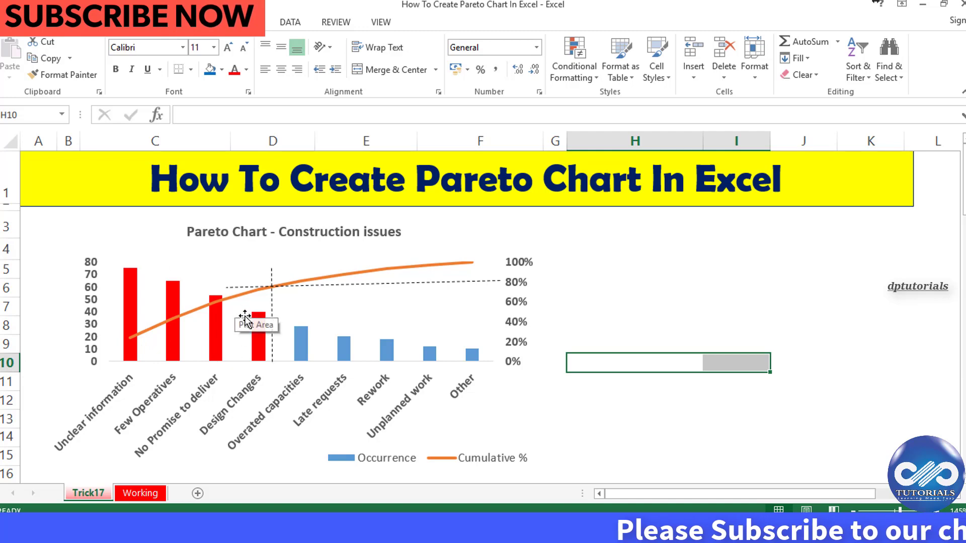
Enter 80:20 in cell H4 beside the chart, then clear it again
click(654, 251)
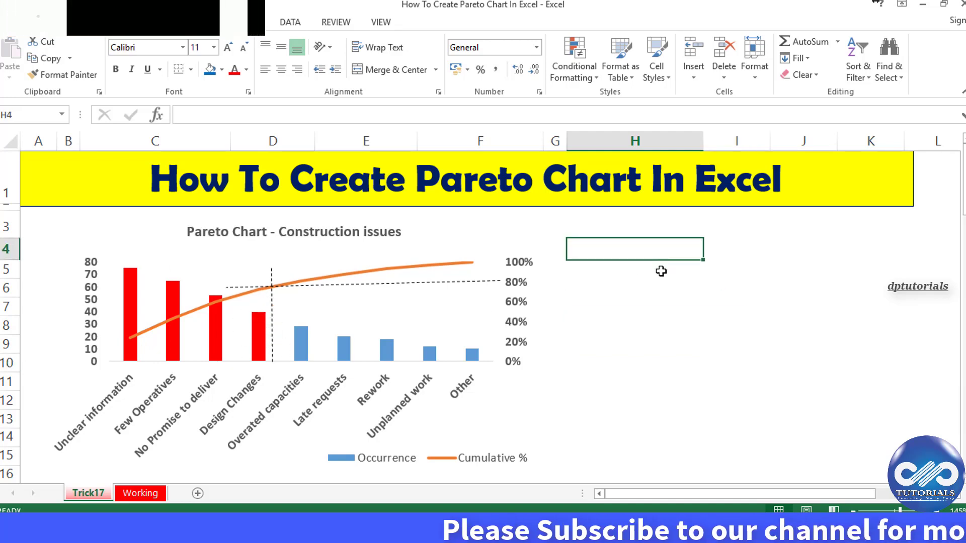
text(80:20)
key(Return)
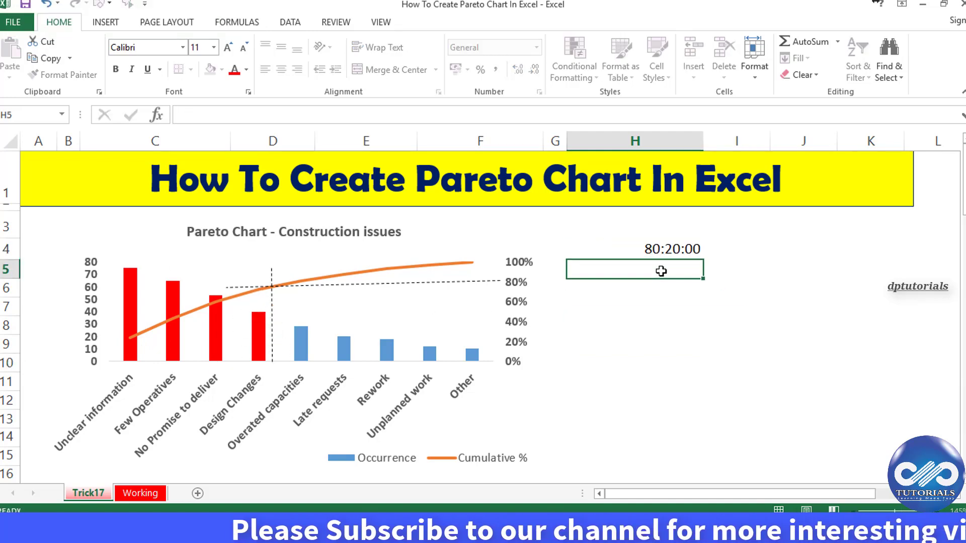
click(685, 252)
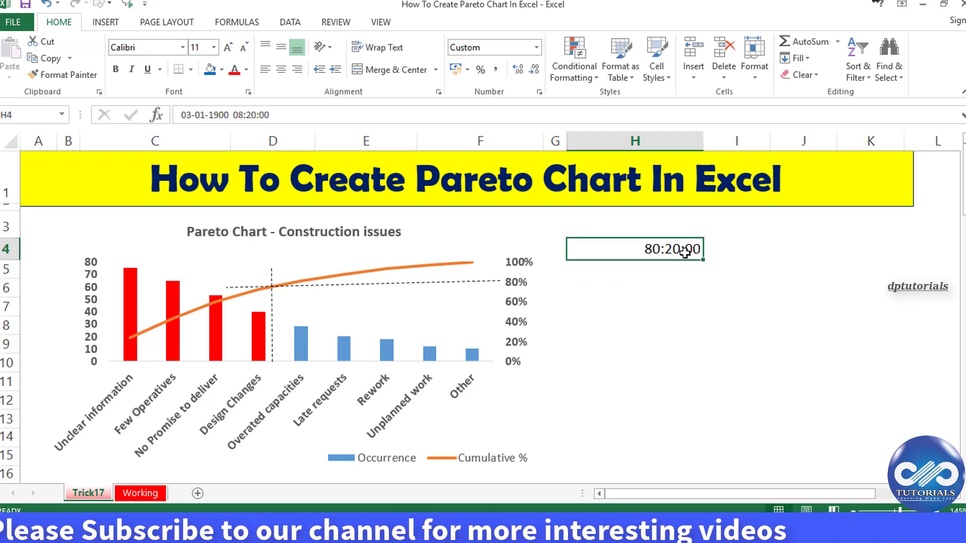
key(Delete)
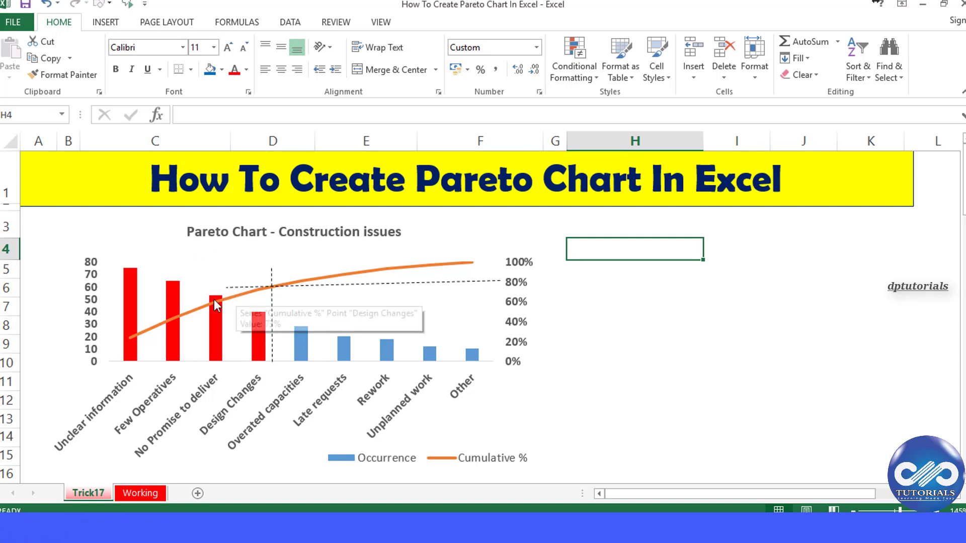
Draw a no-fill rectangle outline around the four red vital-few bars
scroll(206, 57, down, 1)
click(215, 42)
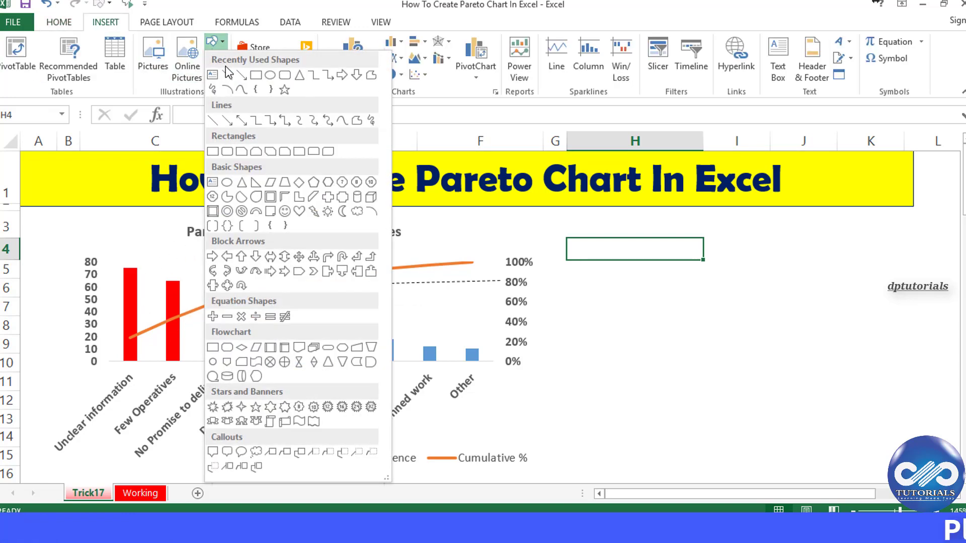
click(256, 75)
mouse_move(109, 237)
mouse_down()
mouse_move(242, 362)
mouse_move(270, 371)
mouse_up()
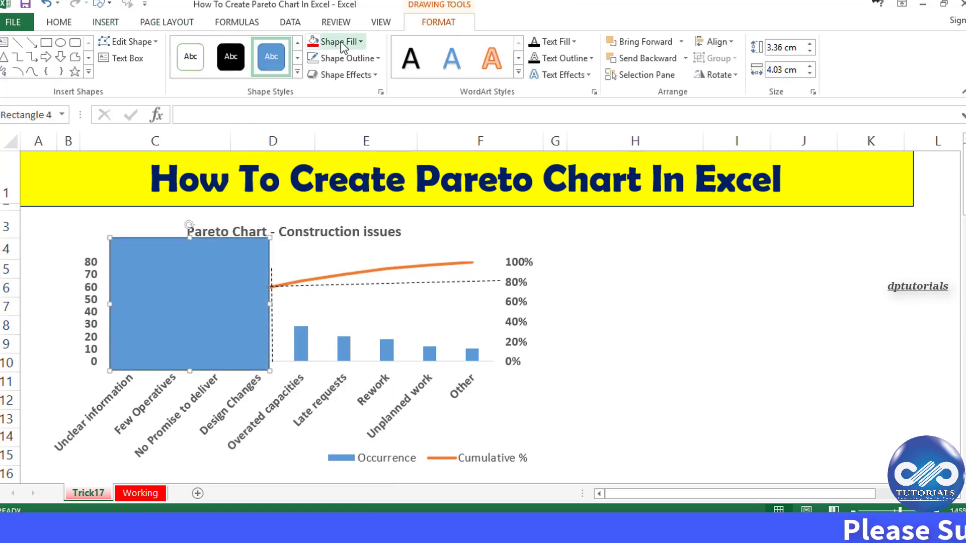
click(340, 41)
click(343, 186)
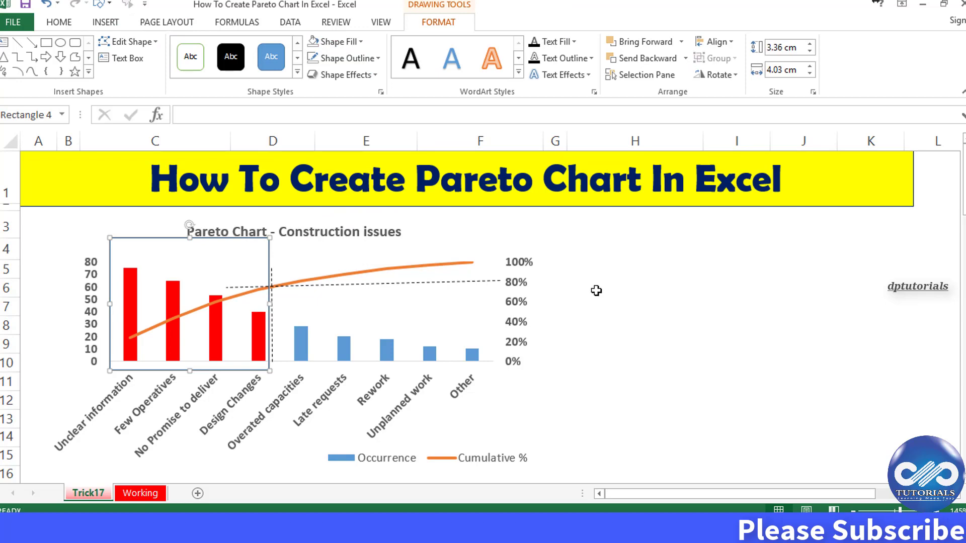
click(567, 291)
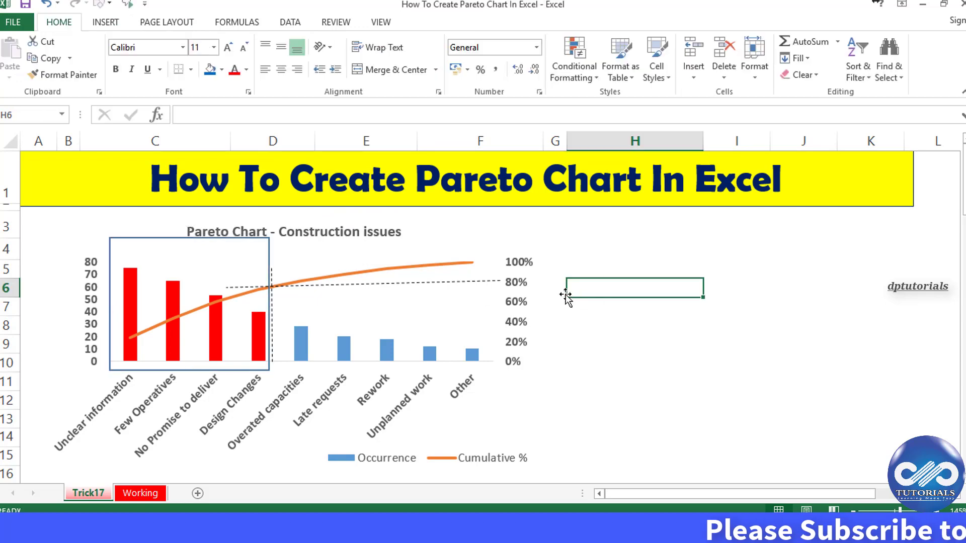
click(266, 251)
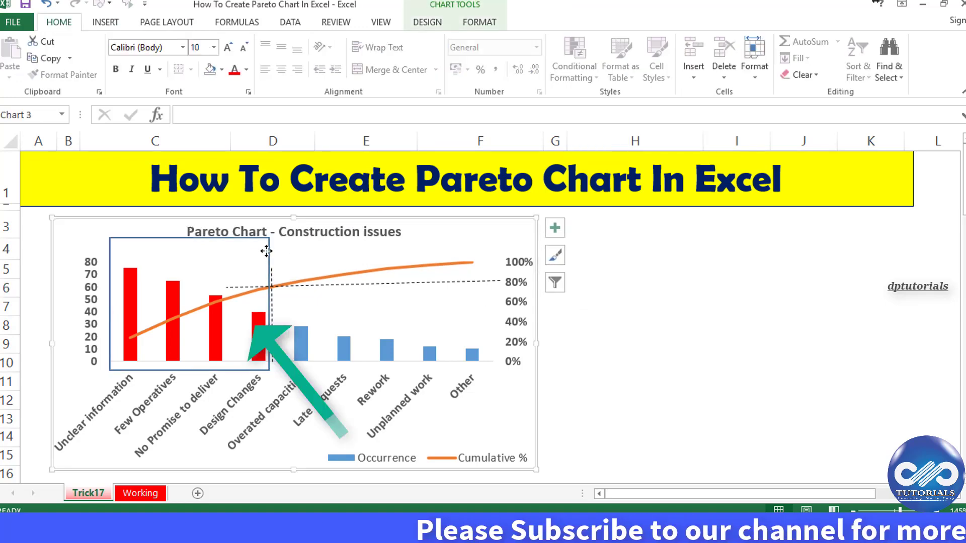
click(667, 342)
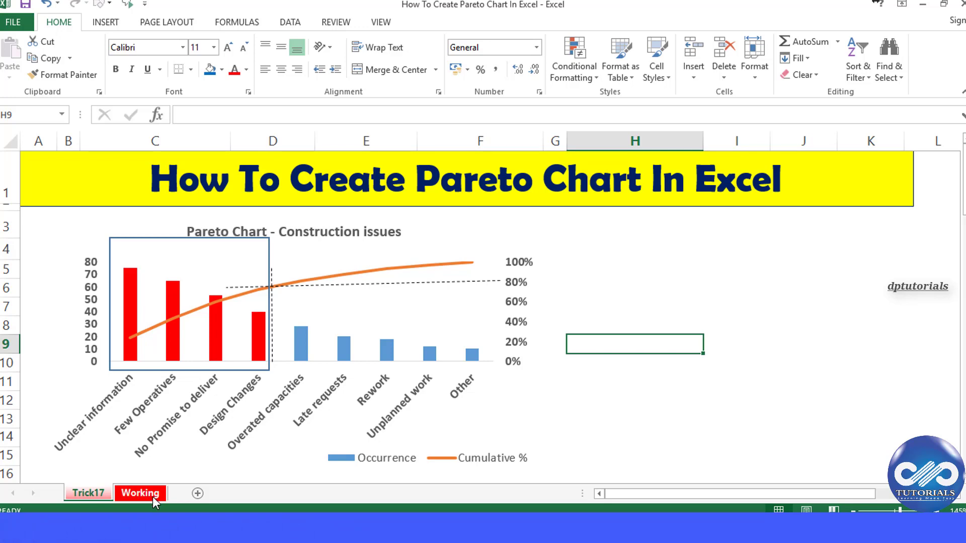
Switch to the Working sheet and select cells C5 and D5 of the issues table
click(139, 493)
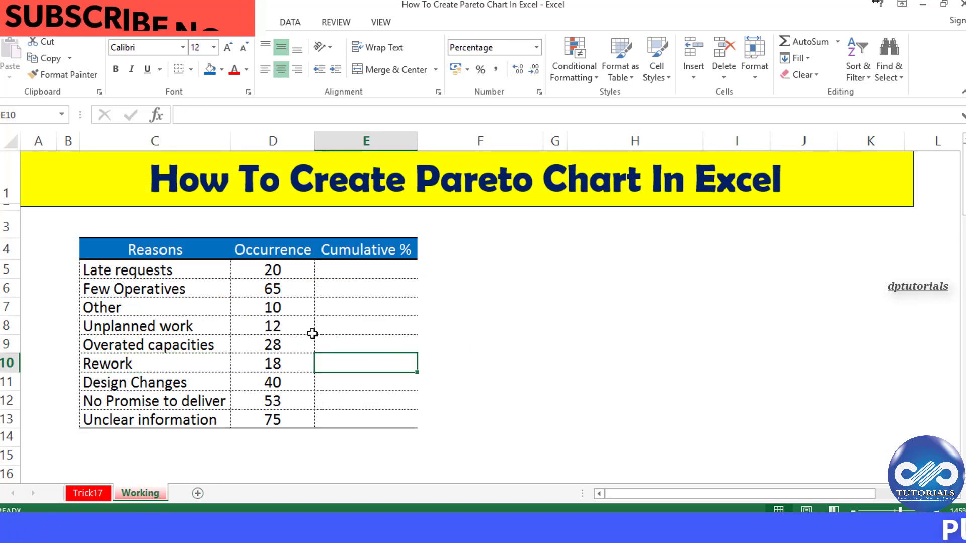
click(194, 269)
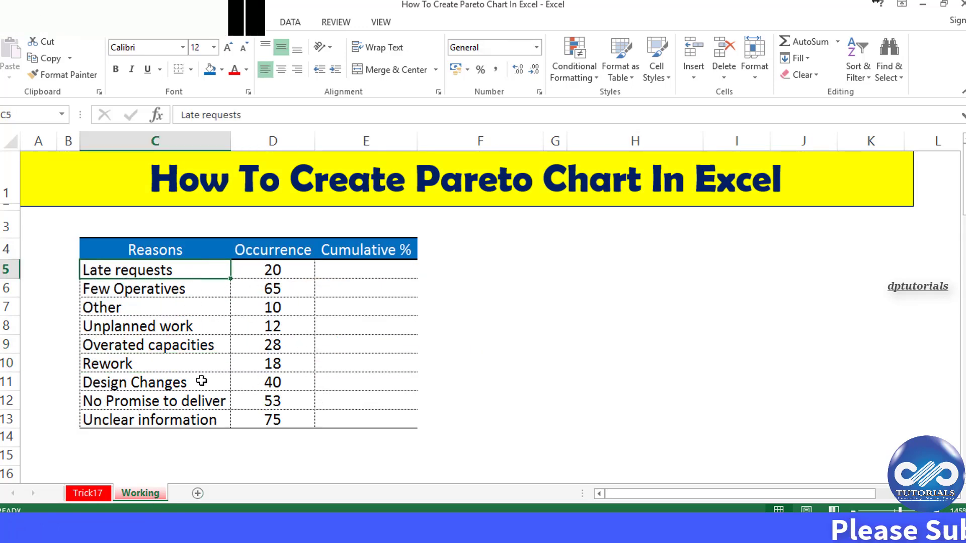
click(274, 273)
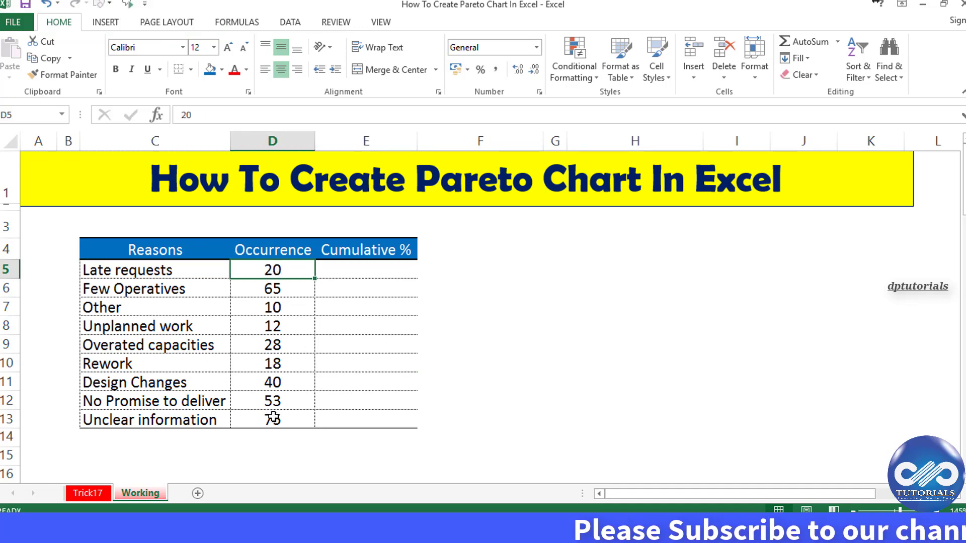
click(195, 272)
Sort C5:D13 by Occurrence, largest to smallest, putting Unclear information (75) first
shift+click(279, 420)
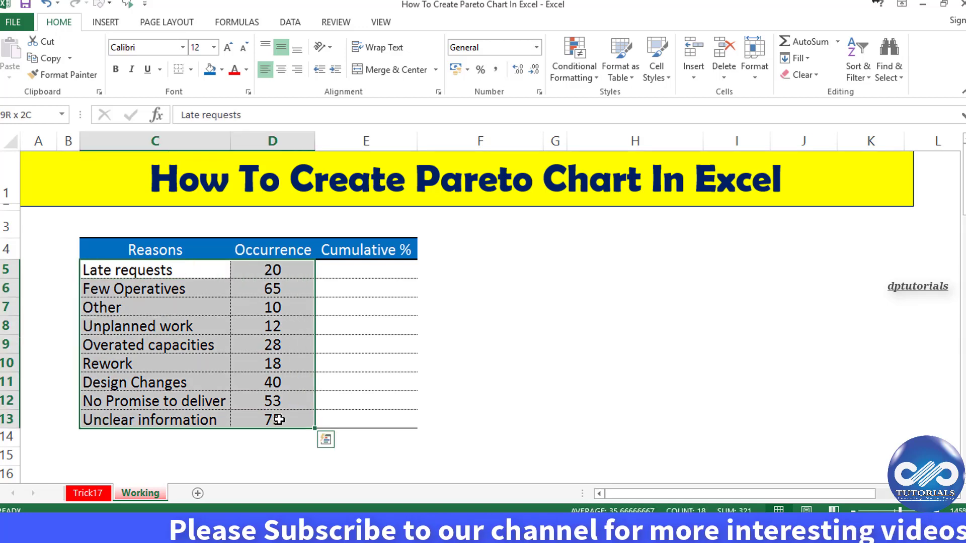
key(alt+d)
key(s)
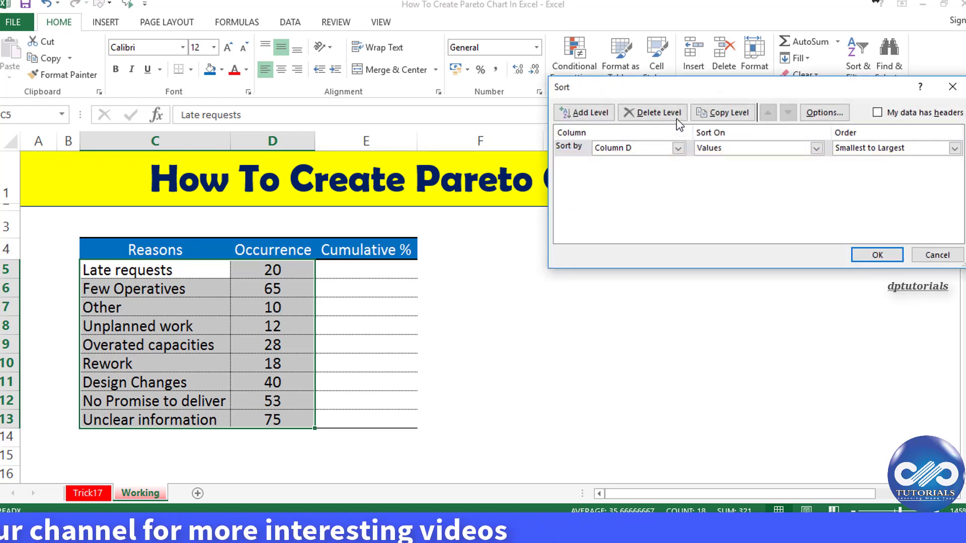
click(826, 271)
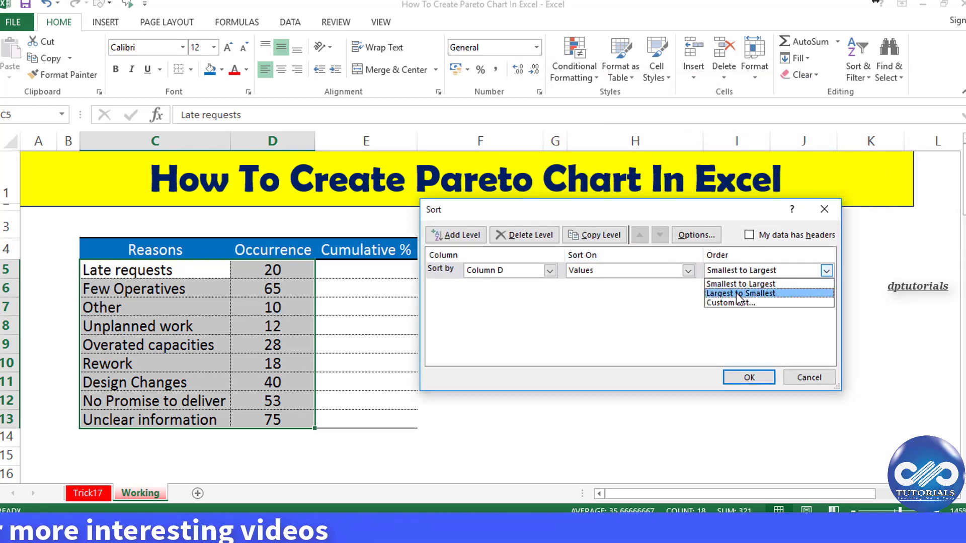
click(739, 291)
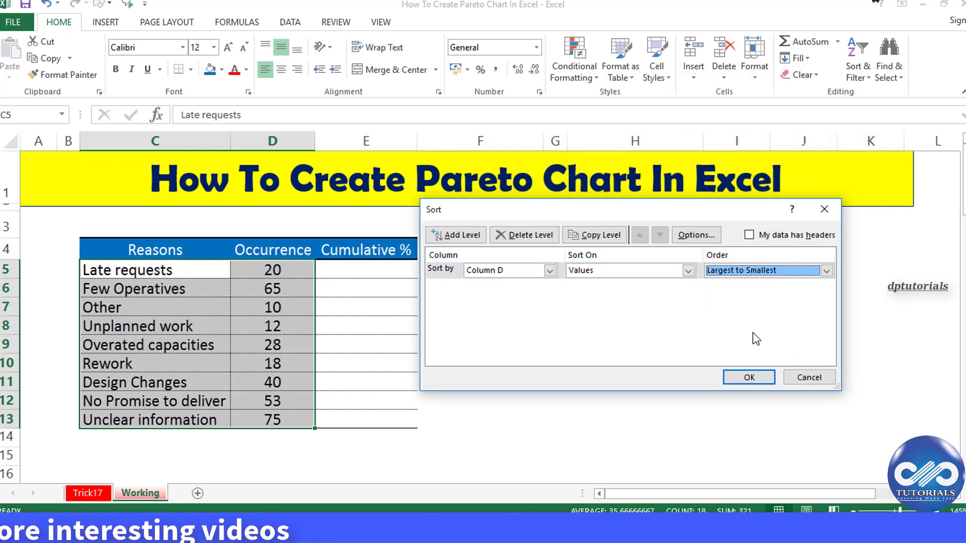
click(749, 377)
click(626, 330)
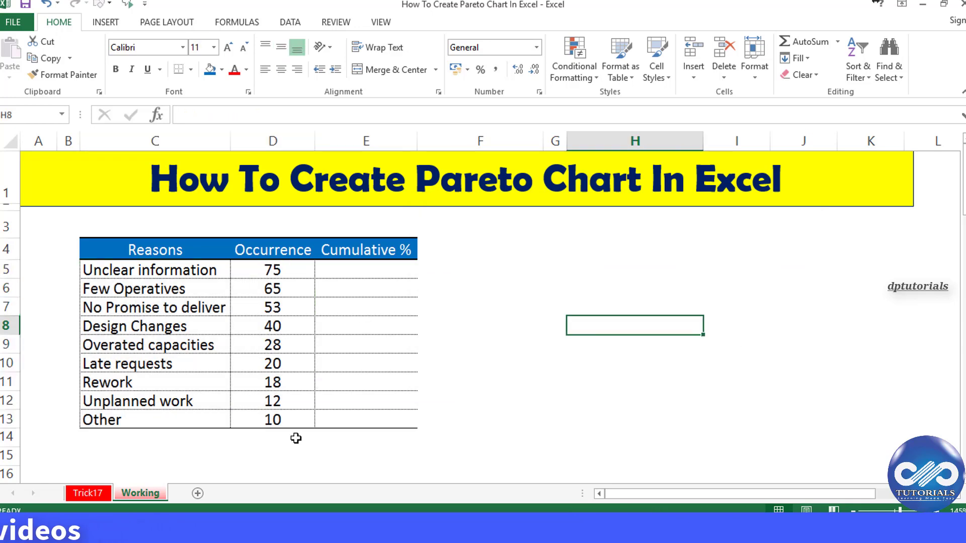
Enter =SUM($D$5:D5)/SUM($D$5:$D$13) in E5, showing 23% cumulative
click(368, 275)
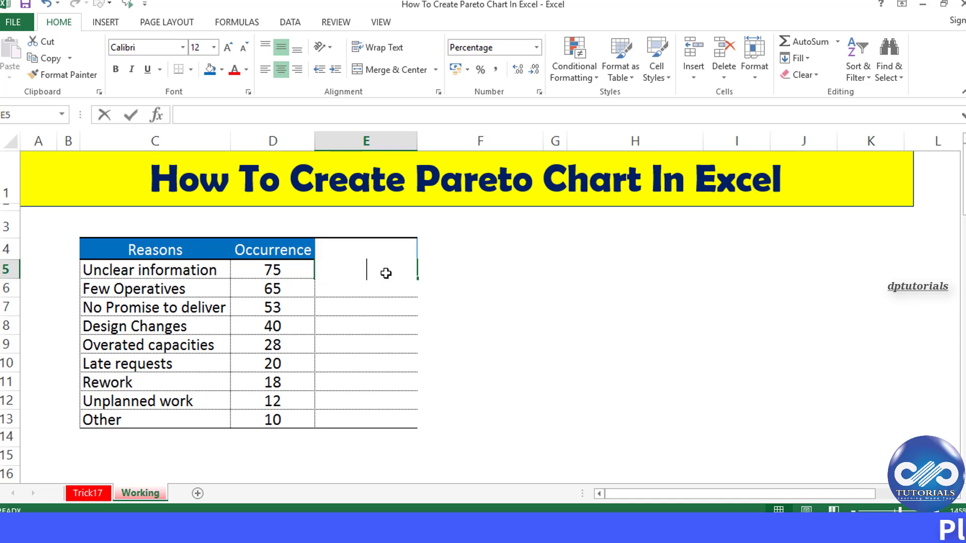
text(=sum)
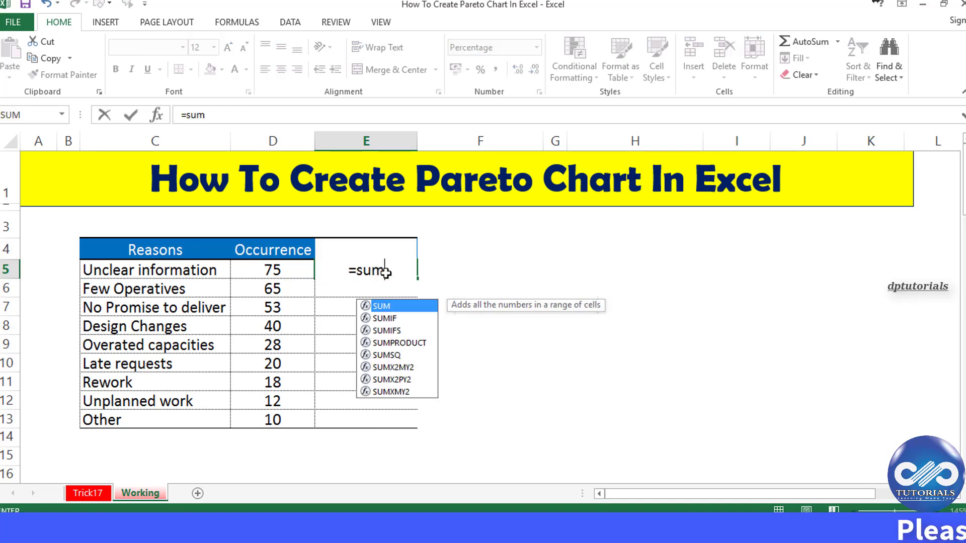
text(()
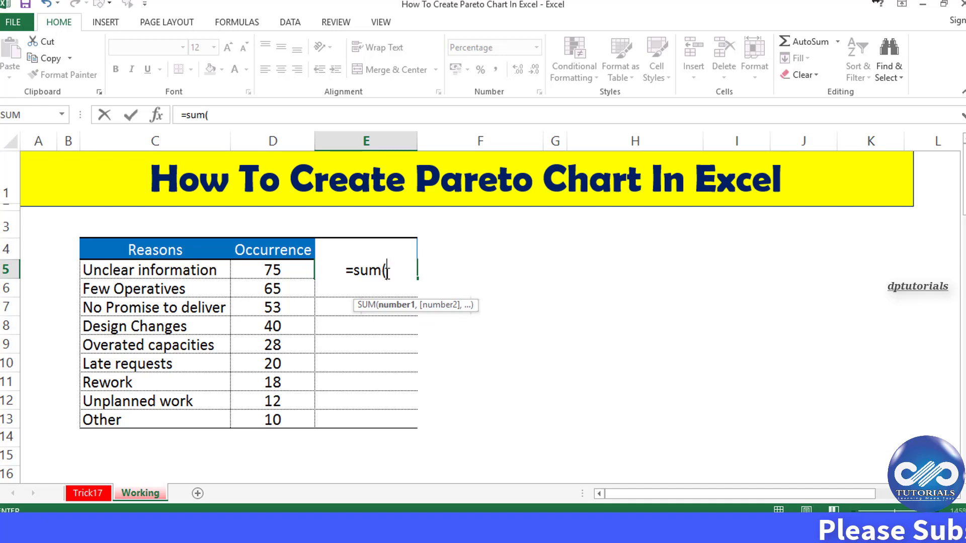
click(287, 271)
text(:)
click(287, 271)
text())
click(213, 115)
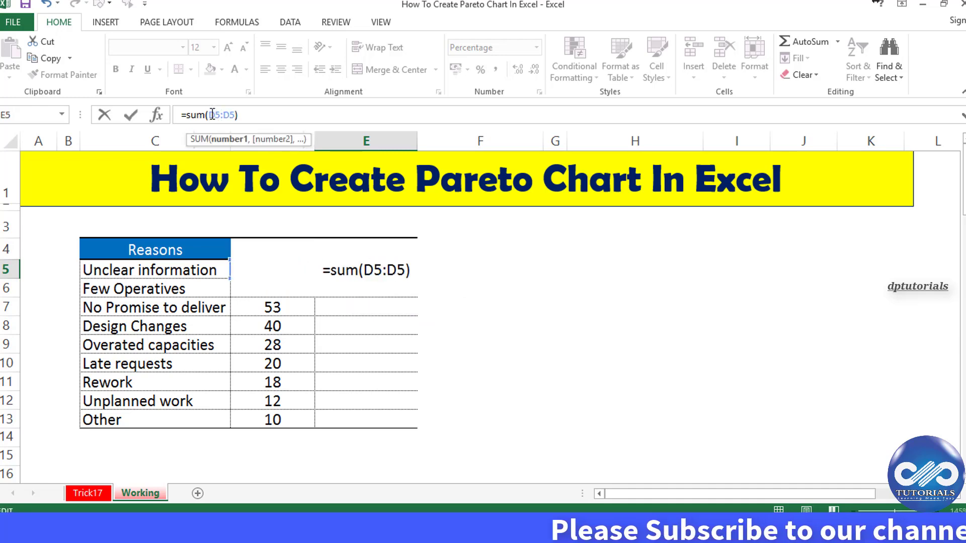
key(F4)
click(279, 118)
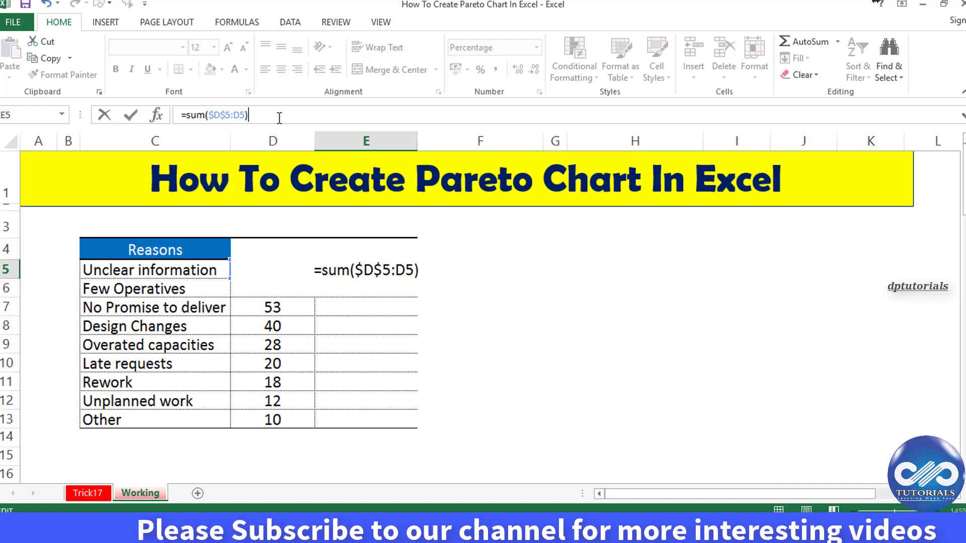
text(/sum()
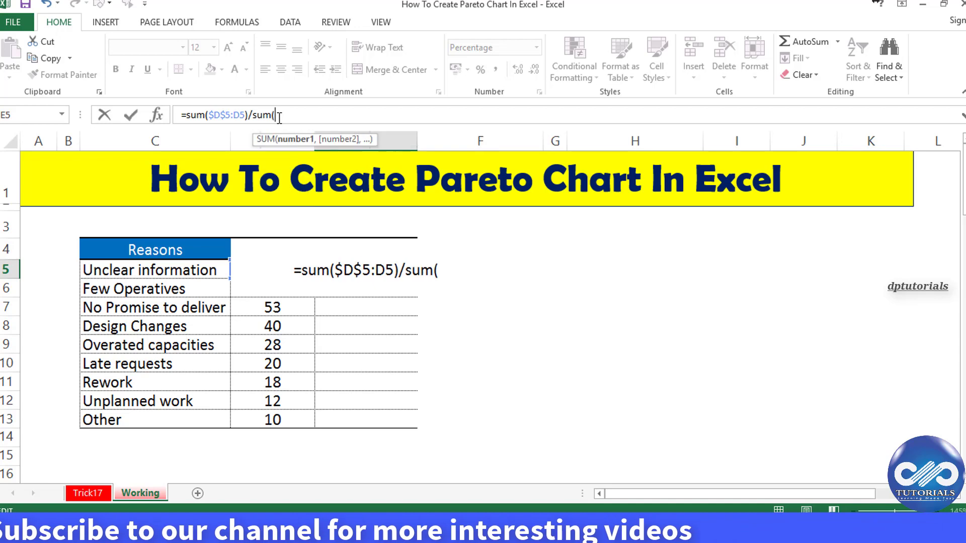
text(d5:d13))
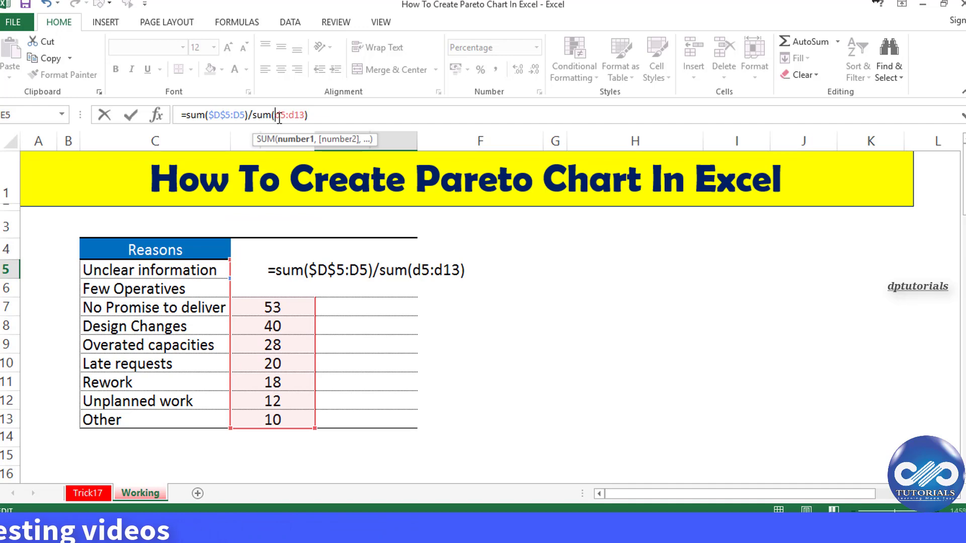
key(F4)
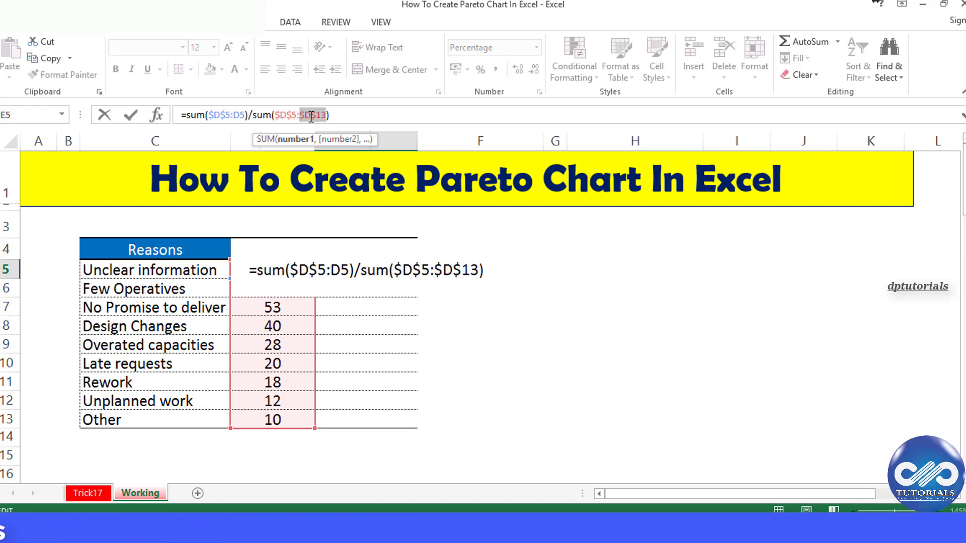
key(Return)
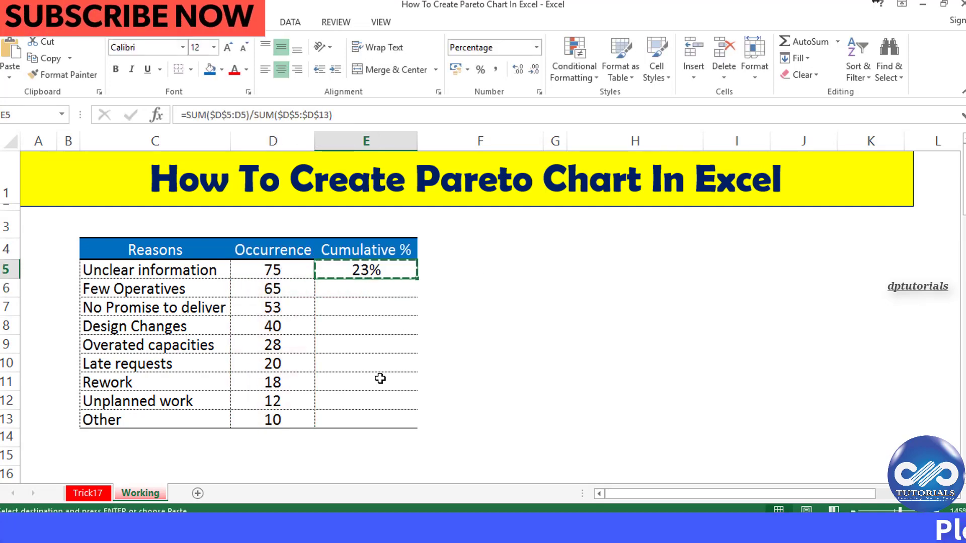
Paste the E5 formula into E6:E13 so Cumulative % climbs to 100%
drag(378, 288, 376, 419)
key(alt)
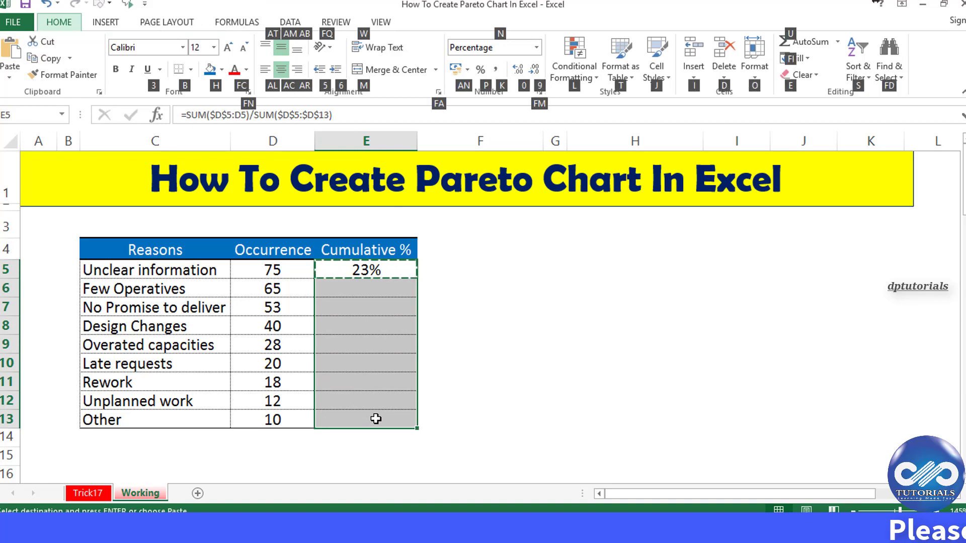
key(v)
key(f)
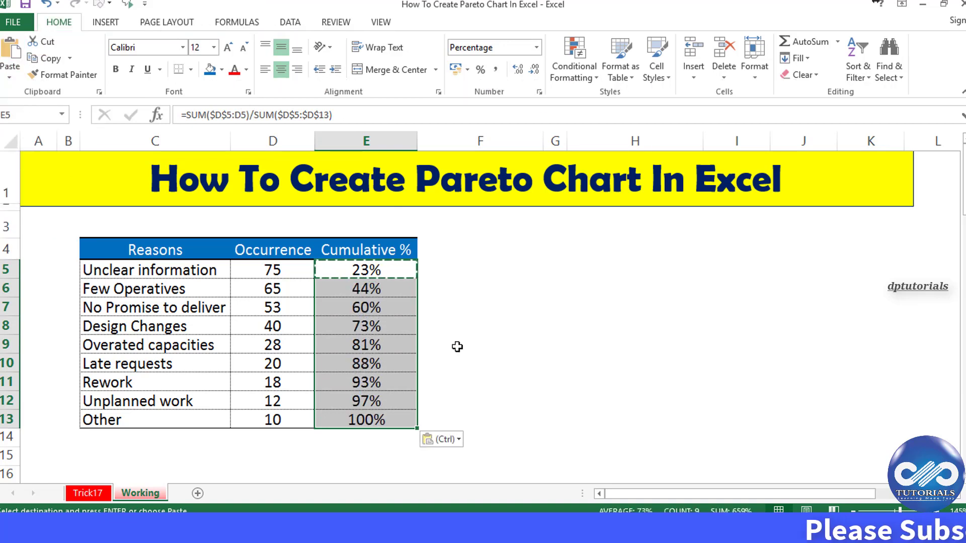
click(457, 347)
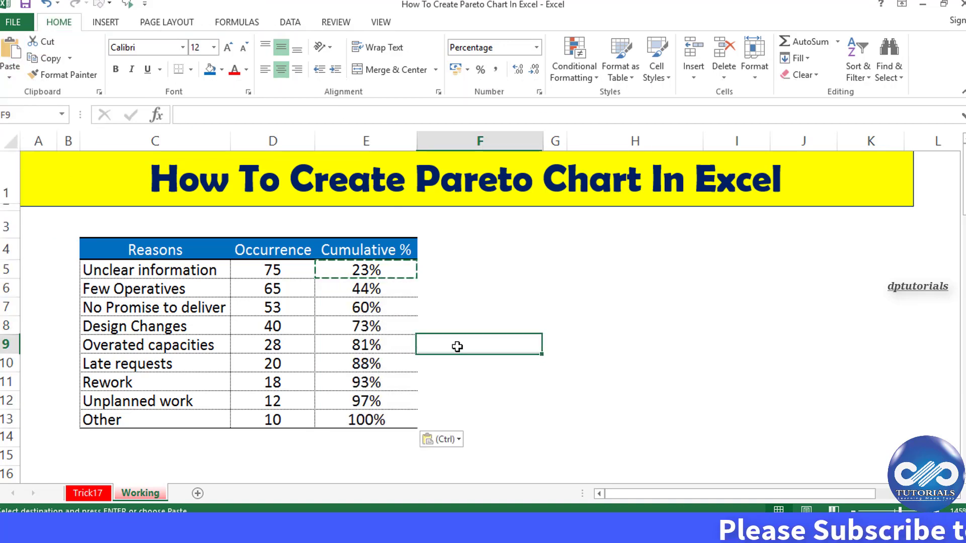
click(389, 290)
key(Escape)
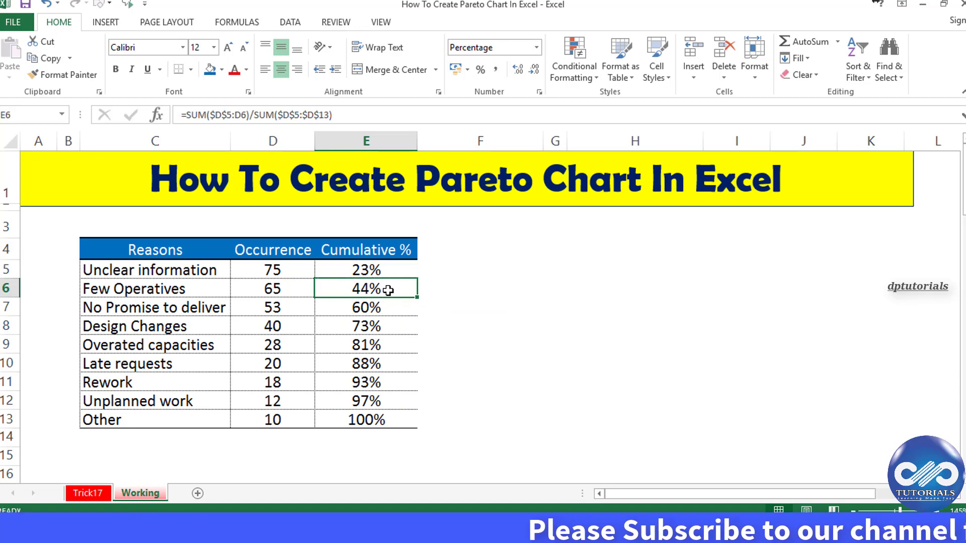
Select the whole table C4:E13 for charting
click(194, 270)
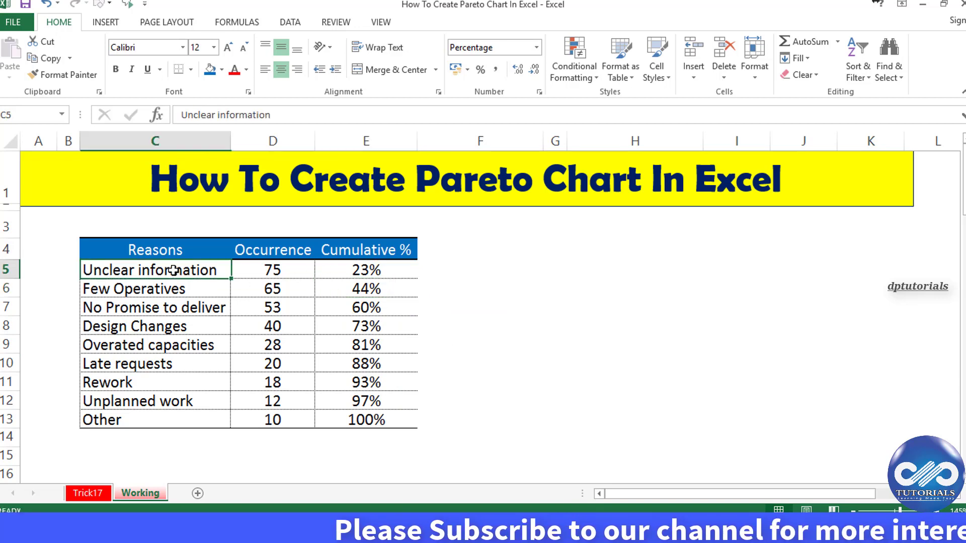
click(158, 244)
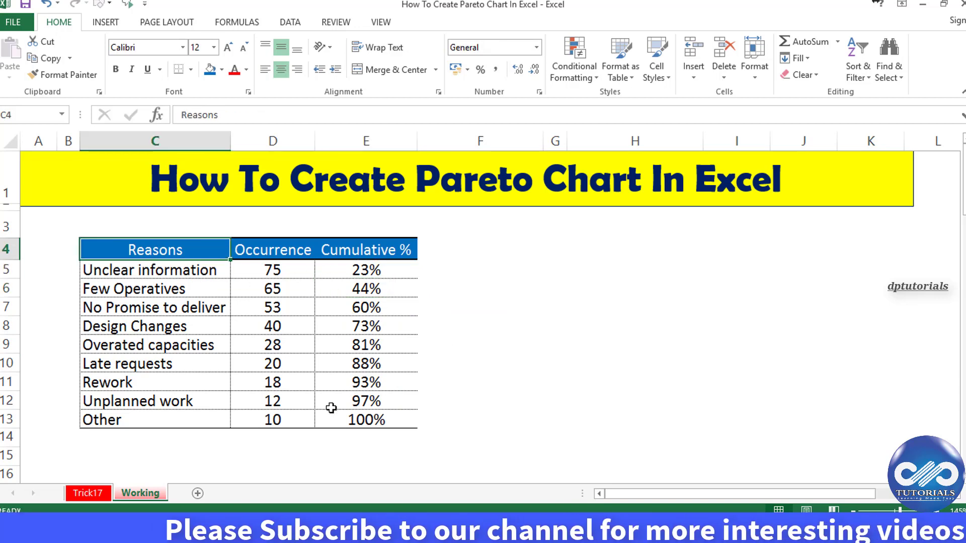
shift+click(367, 418)
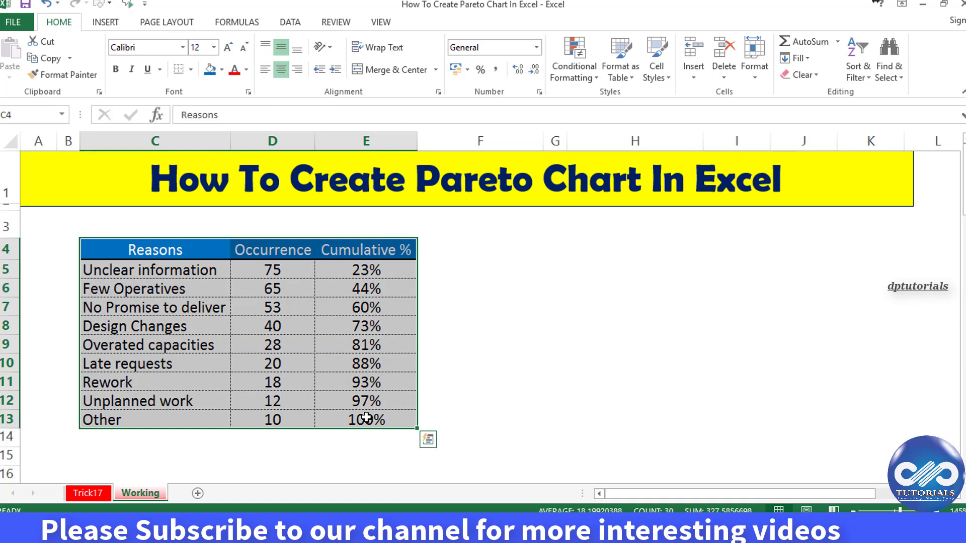
Insert a clustered column chart of the table and size it to the right of the data
click(111, 28)
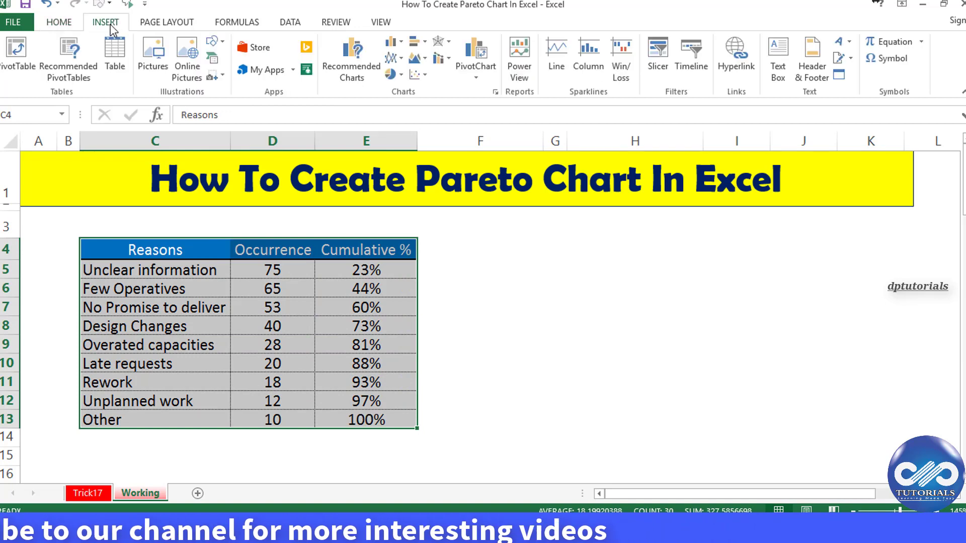
click(400, 47)
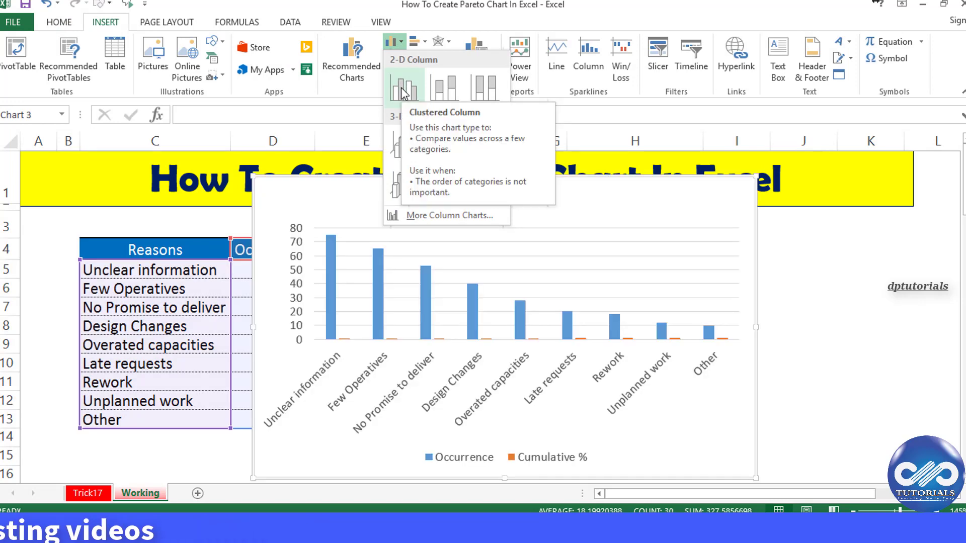
click(402, 93)
drag(254, 176, 378, 271)
drag(503, 260, 559, 222)
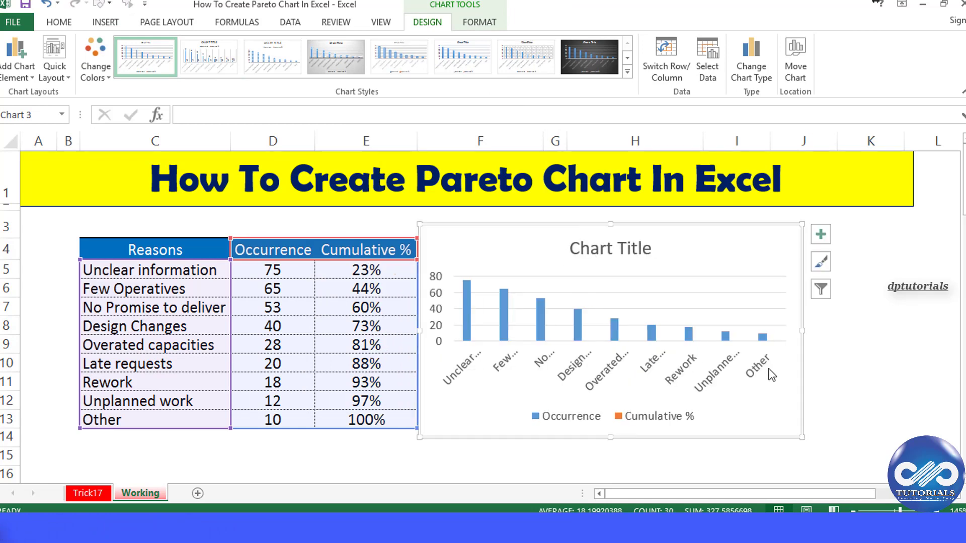
drag(803, 436, 907, 456)
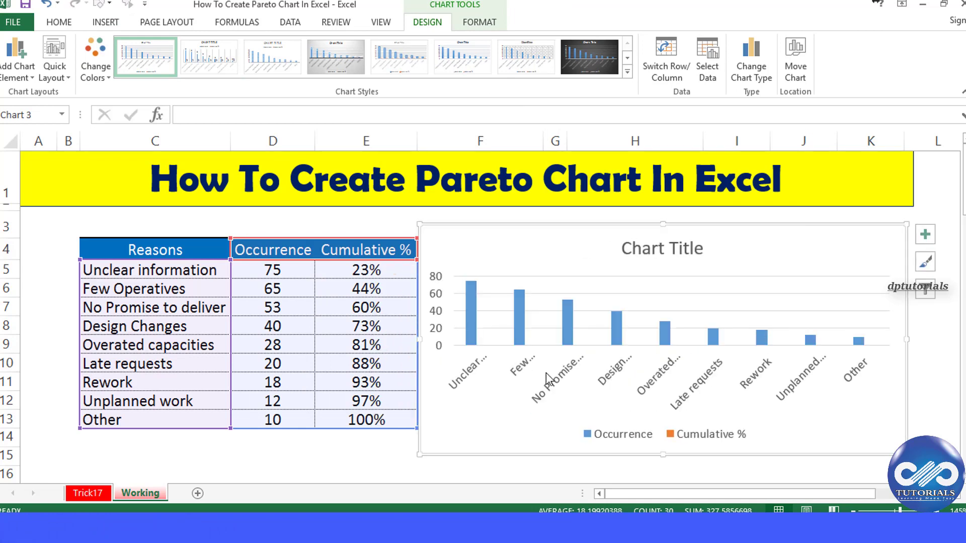
Make Cumulative % a line on the secondary axis, keeping Occurrence as clustered columns
right_click(494, 318)
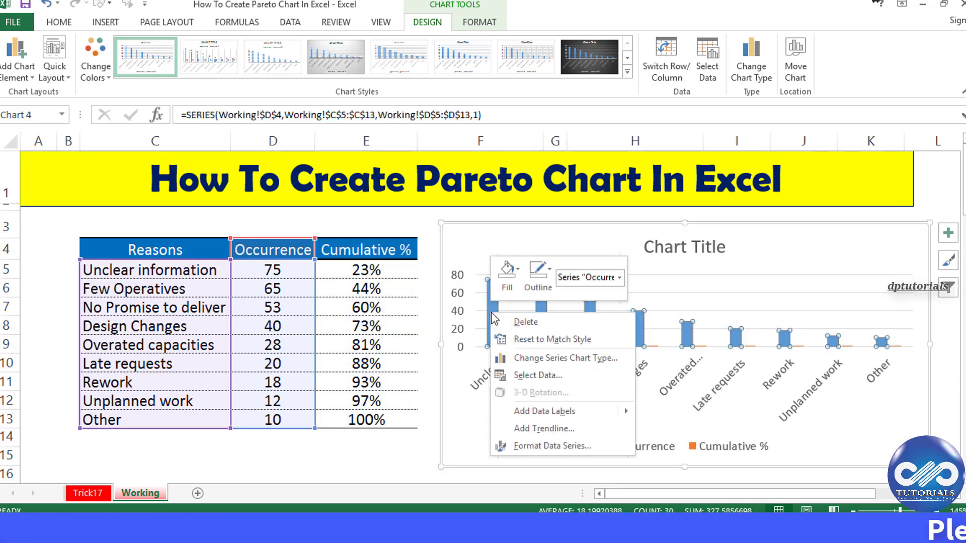
click(578, 358)
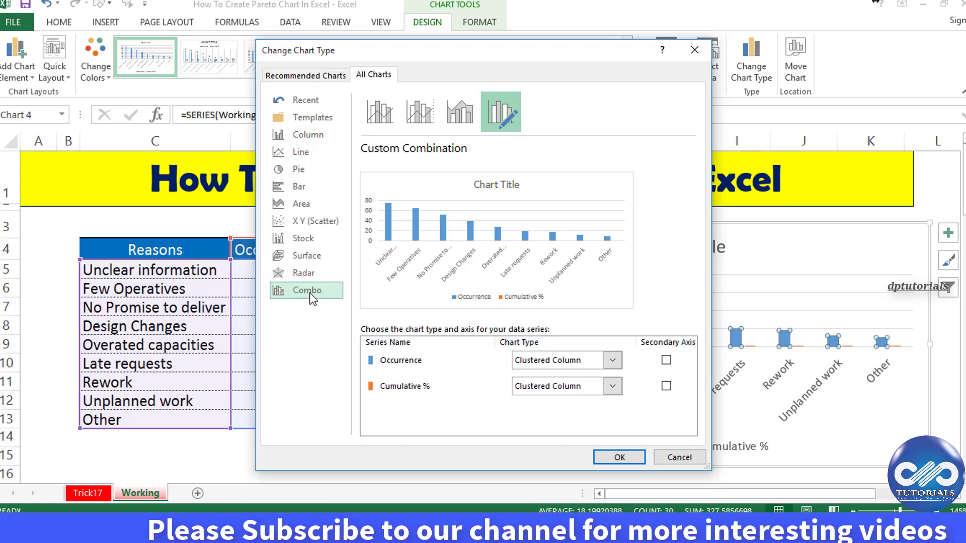
drag(352, 50, 534, 52)
click(793, 363)
click(793, 362)
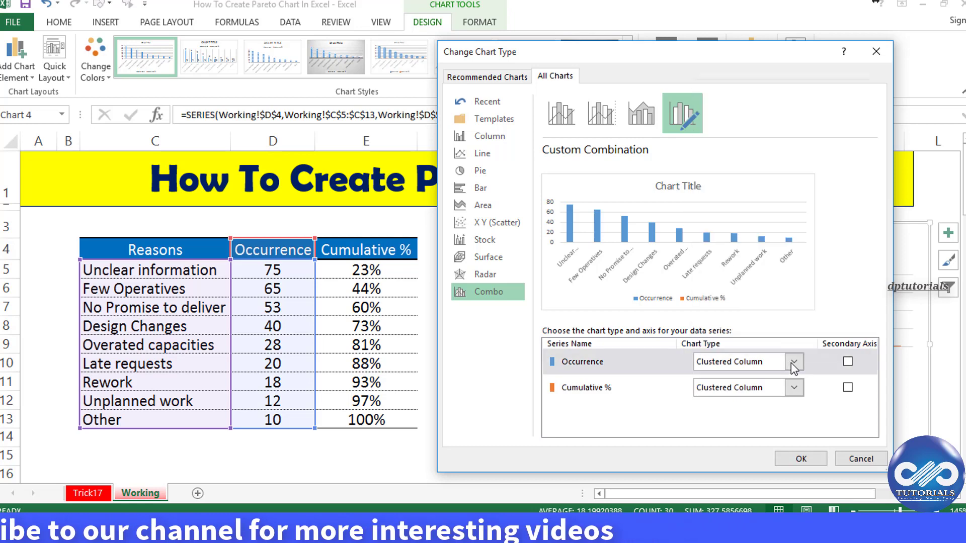
click(625, 391)
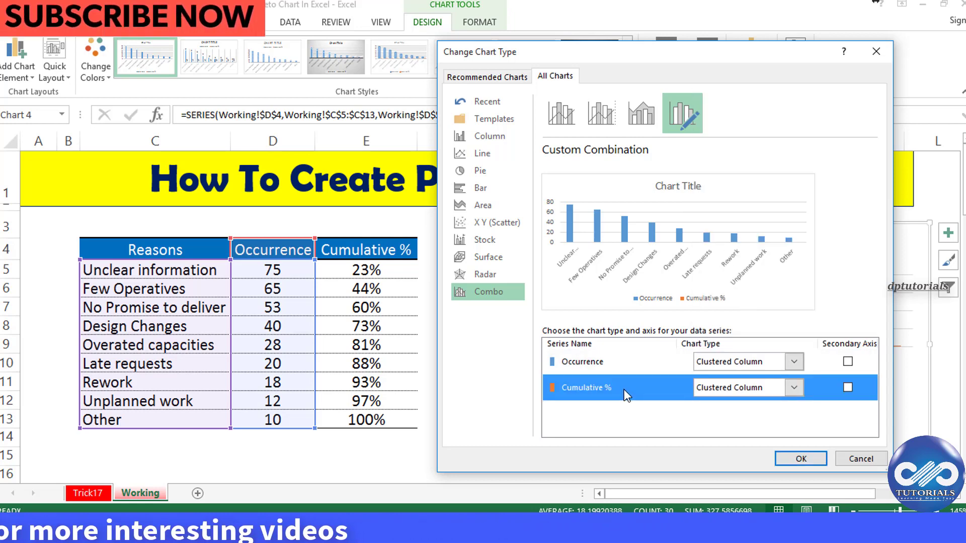
click(793, 388)
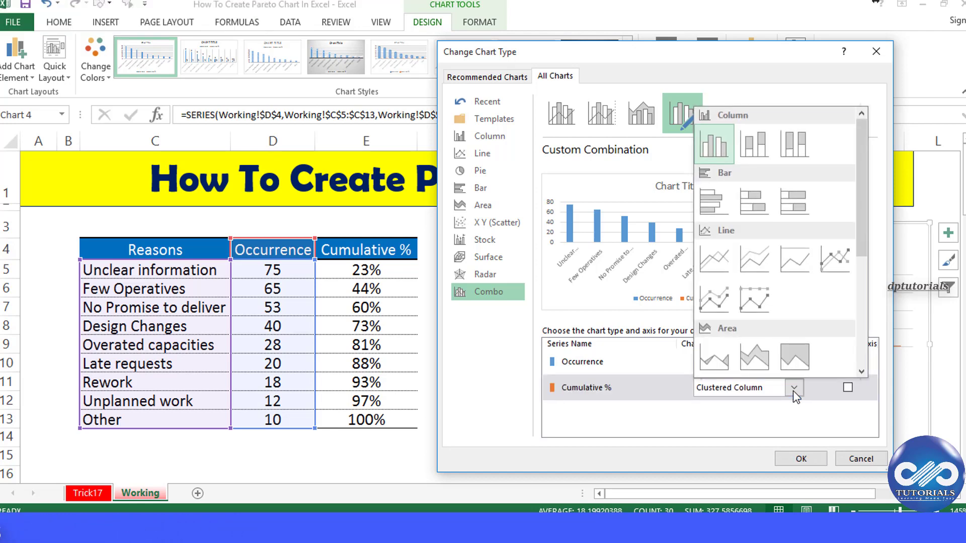
click(714, 260)
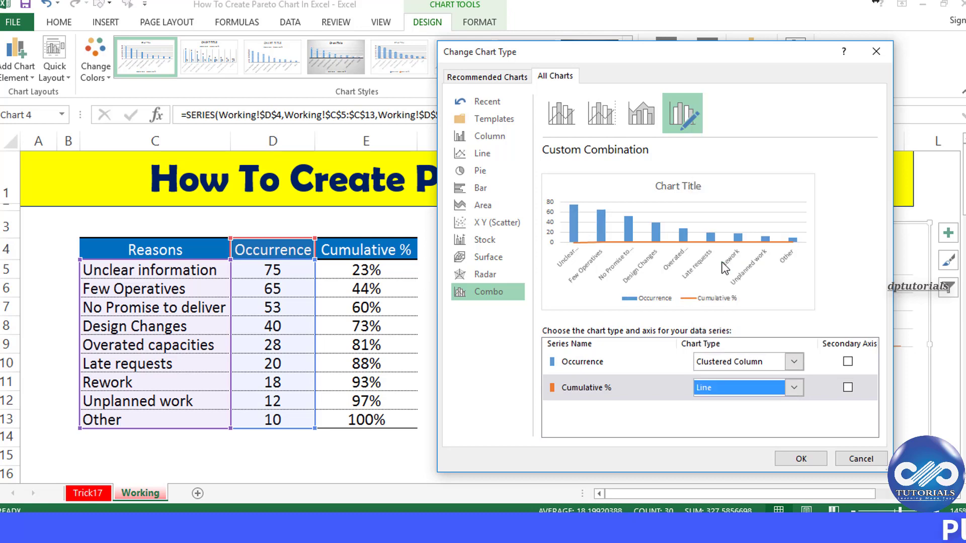
click(848, 388)
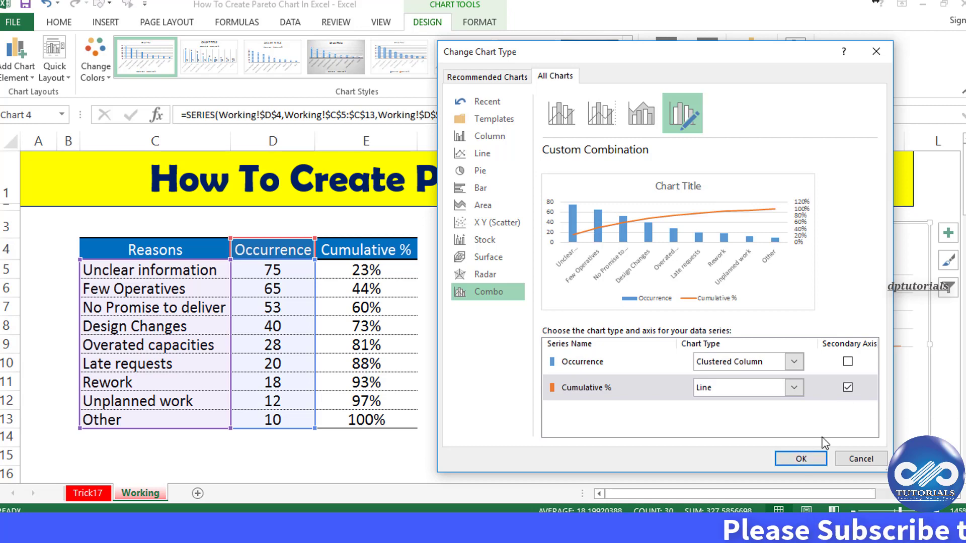
click(801, 459)
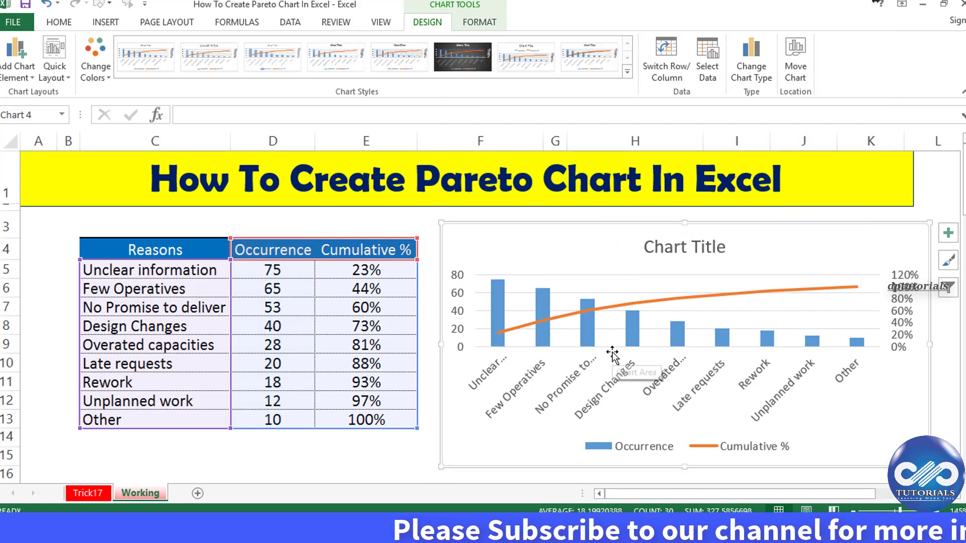
Set the secondary percentage axis maximum to 1.0 (100%)
right_click(901, 312)
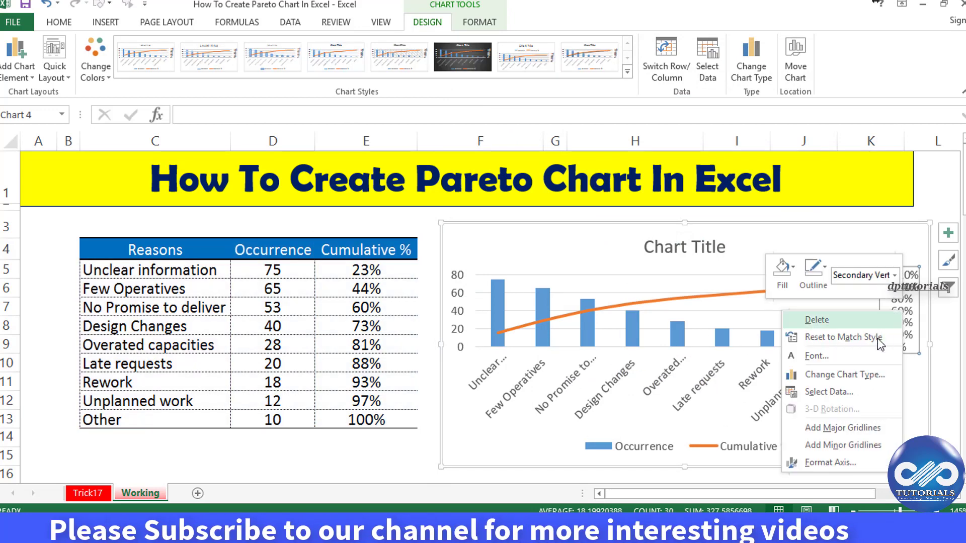
click(839, 461)
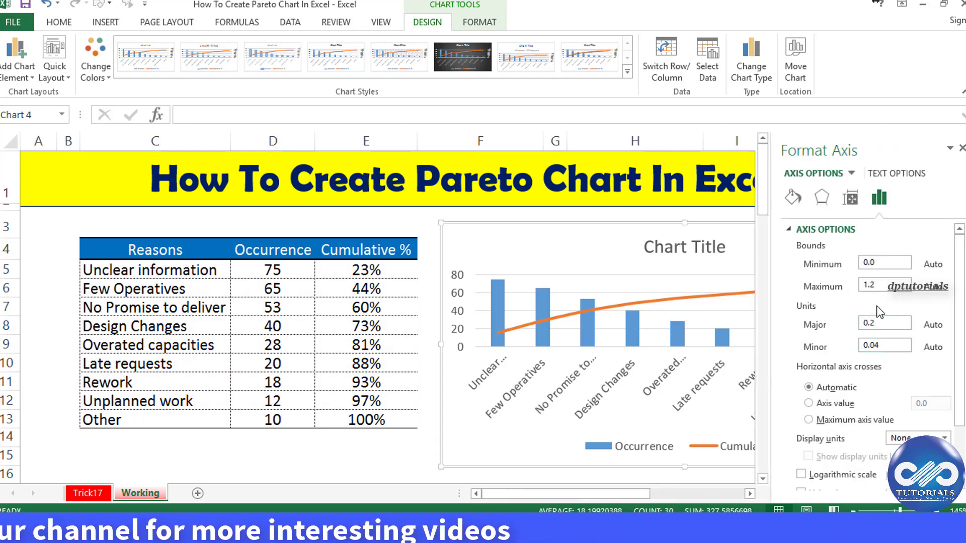
drag(876, 286, 858, 289)
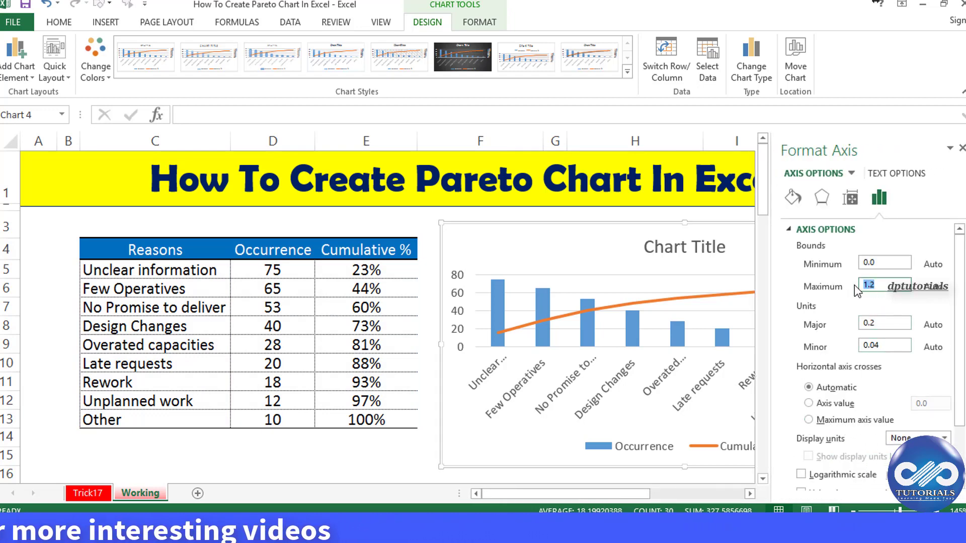
text(1)
key(Return)
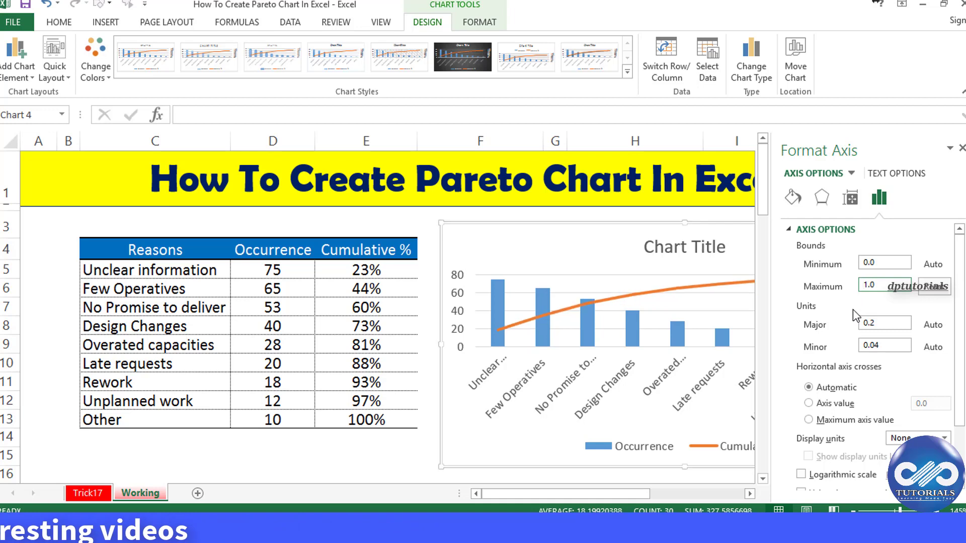
click(962, 148)
Make the chart taller and pick the straight Line shape
drag(684, 467, 681, 490)
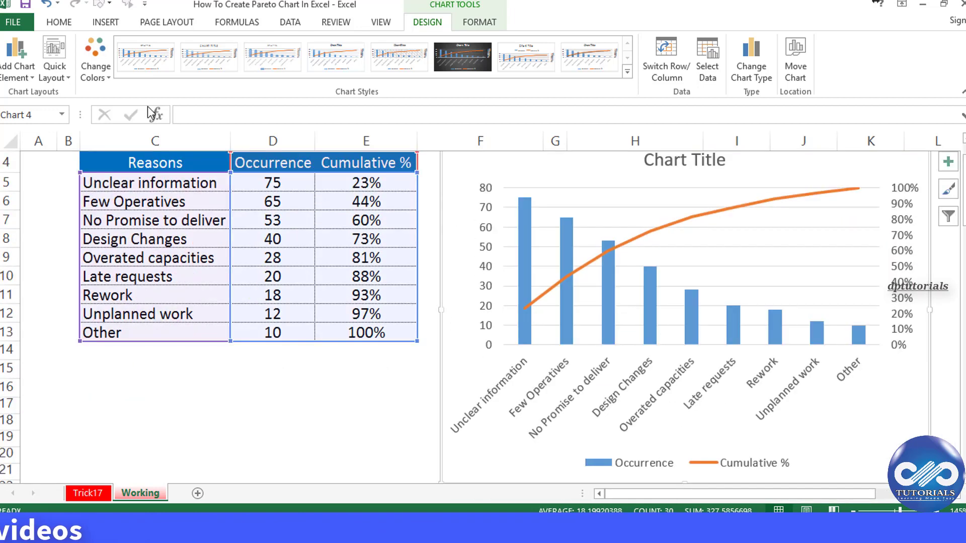
click(106, 22)
click(214, 41)
click(242, 76)
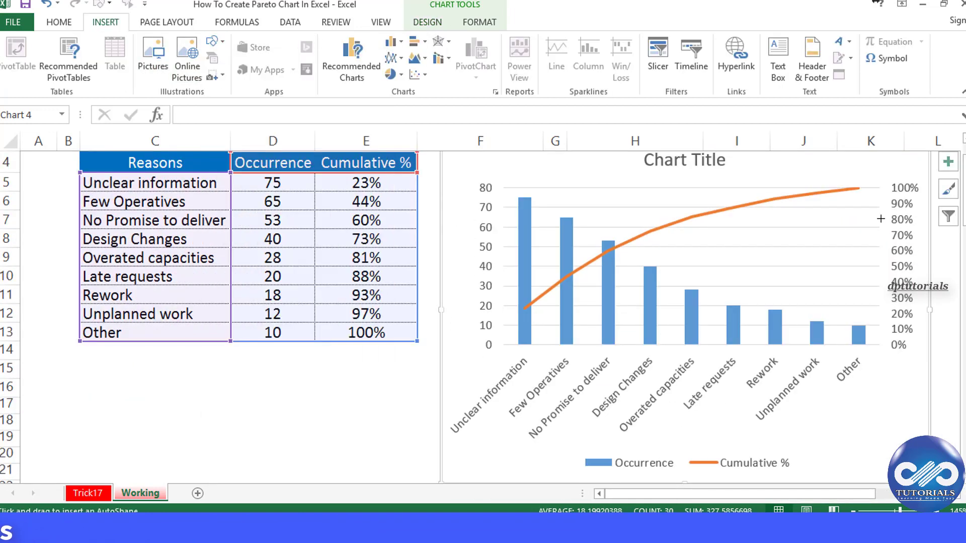
Draw a horizontal line at 80% and a vertical arrow down where the curve crosses it
drag(881, 218, 657, 220)
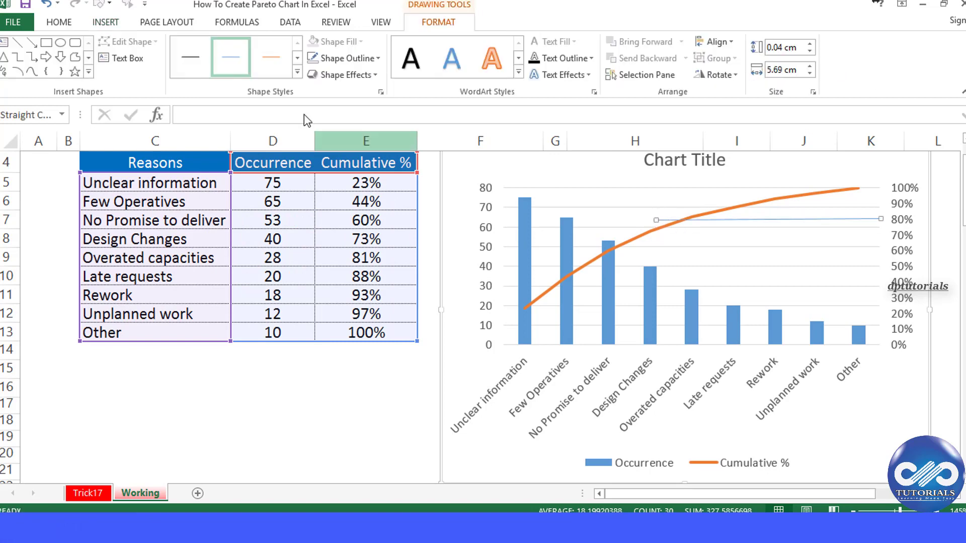
click(105, 23)
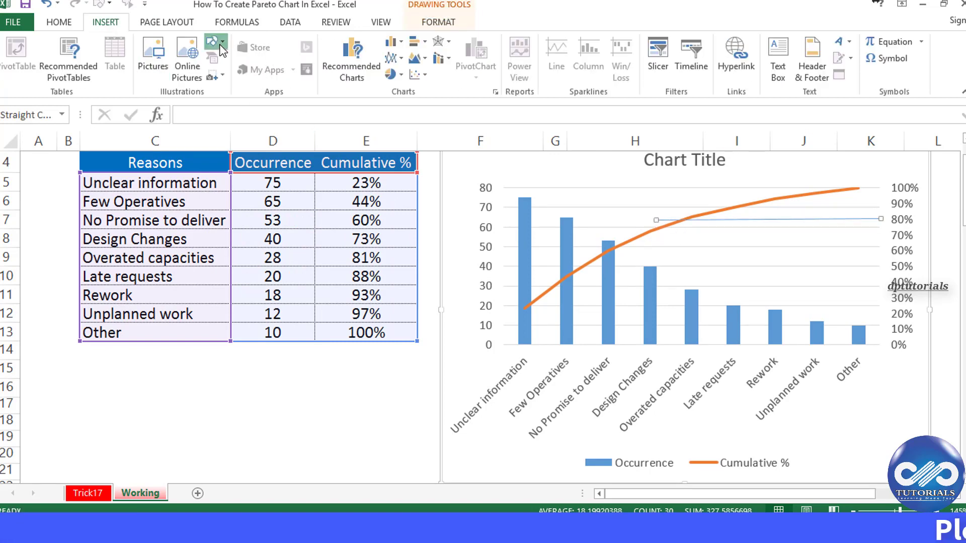
click(216, 43)
click(240, 76)
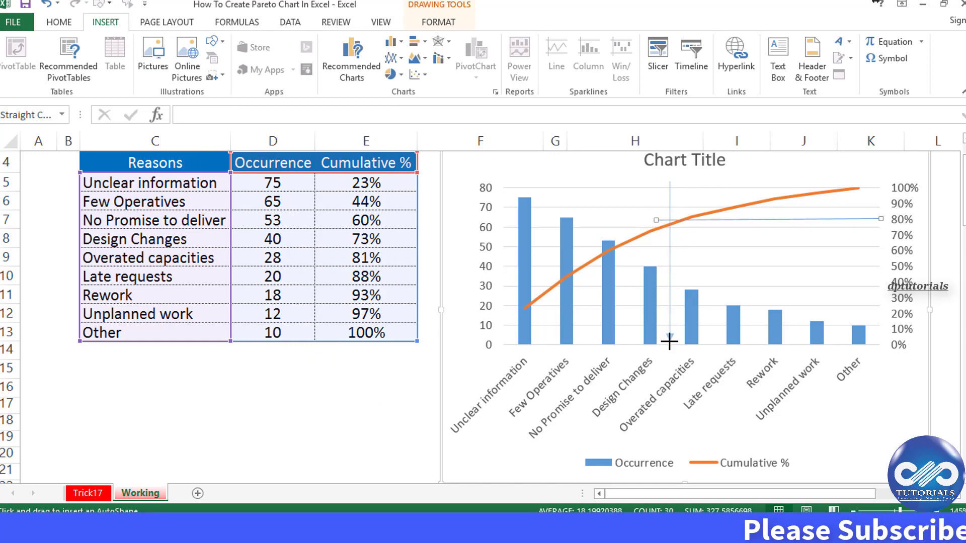
drag(669, 345, 670, 344)
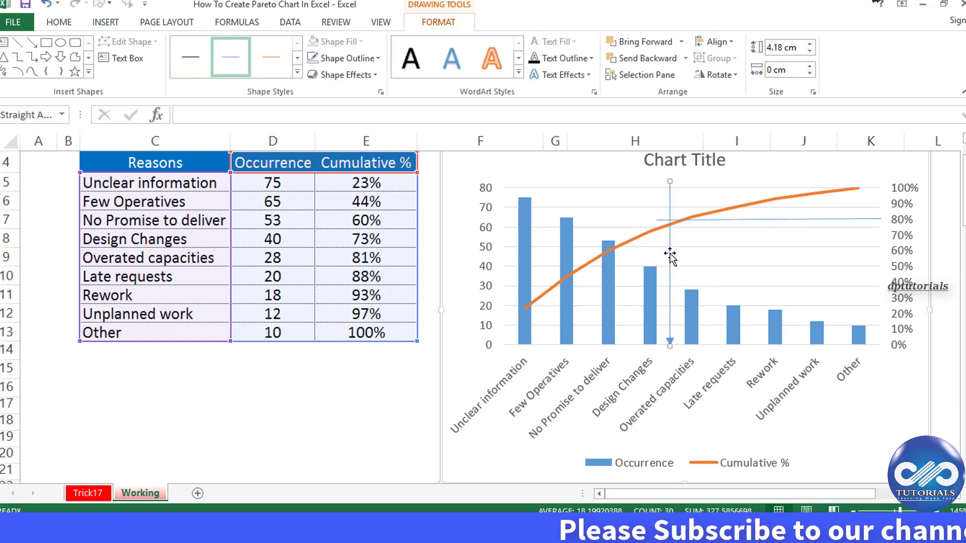
drag(676, 253, 682, 255)
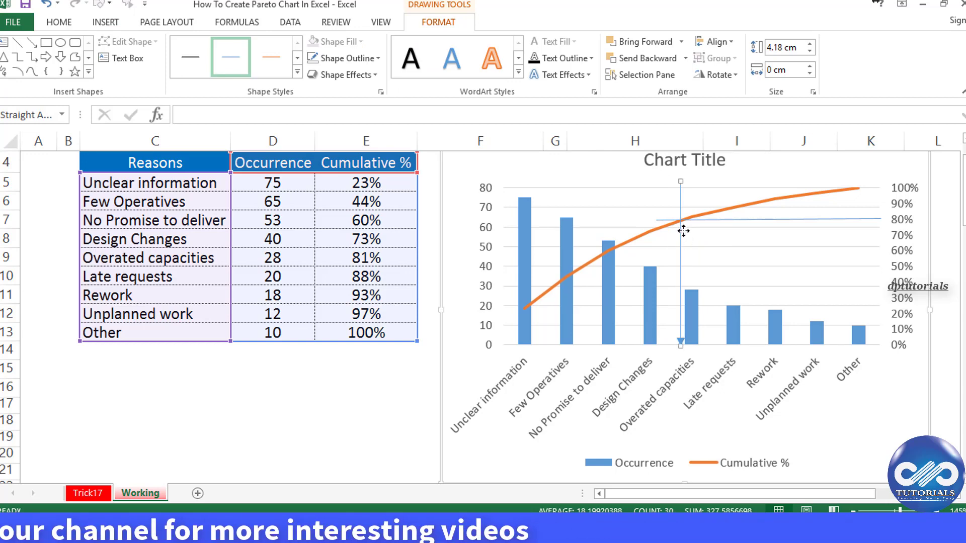
drag(683, 233, 685, 231)
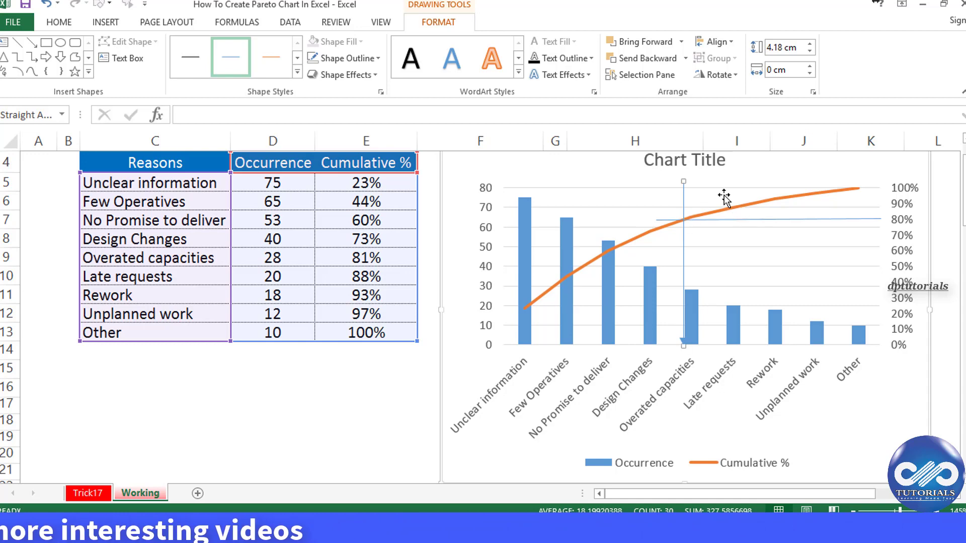
click(694, 255)
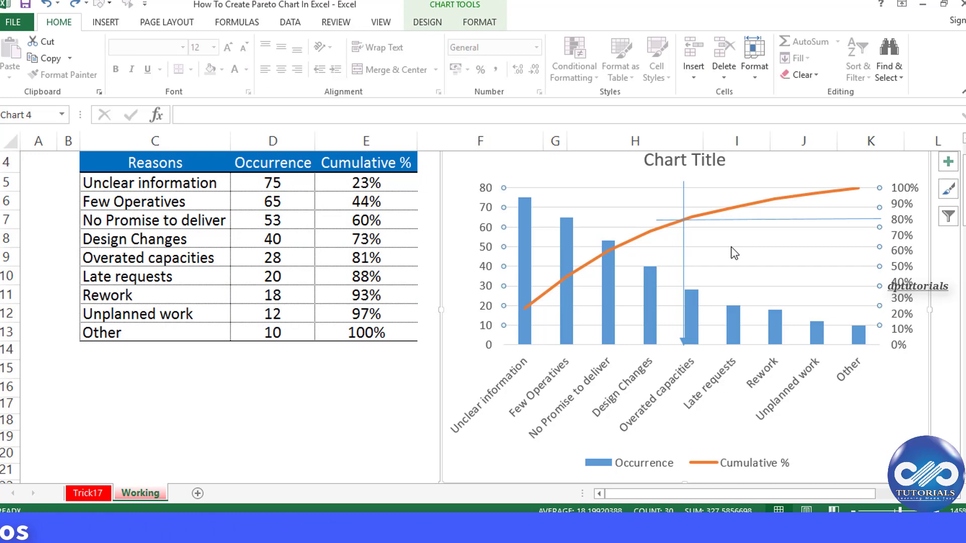
Fill the vital-few bars red, starting with Unclear information, then select the 80% cutoff line
click(691, 312)
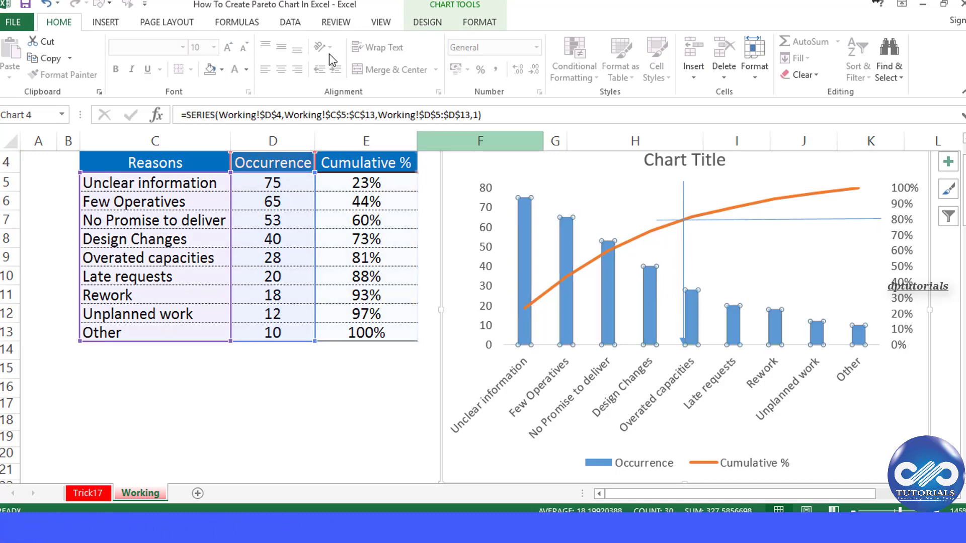
click(221, 69)
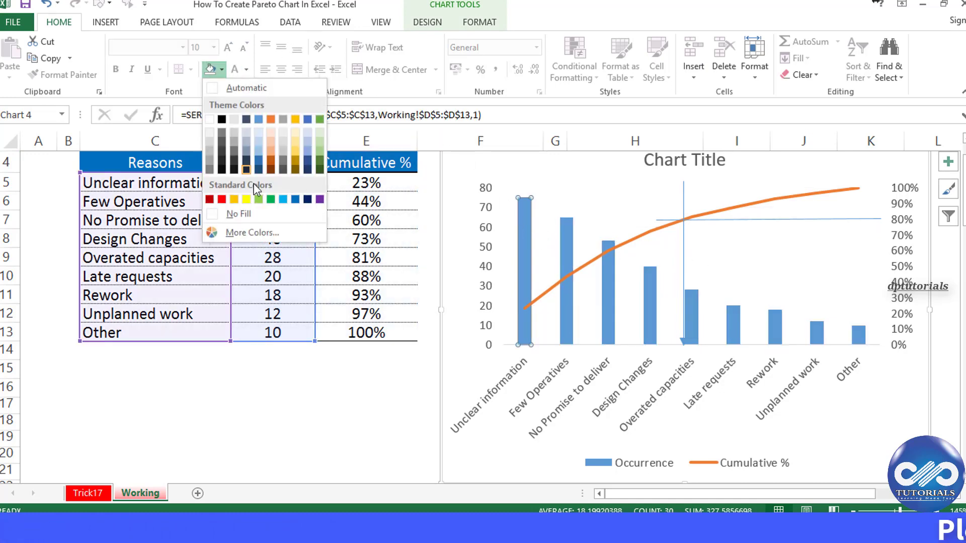
click(221, 199)
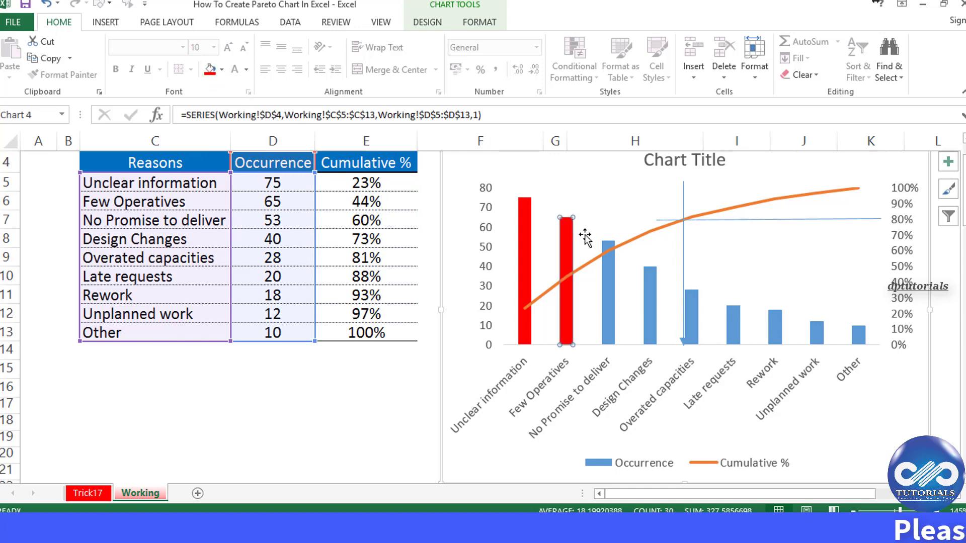
click(608, 292)
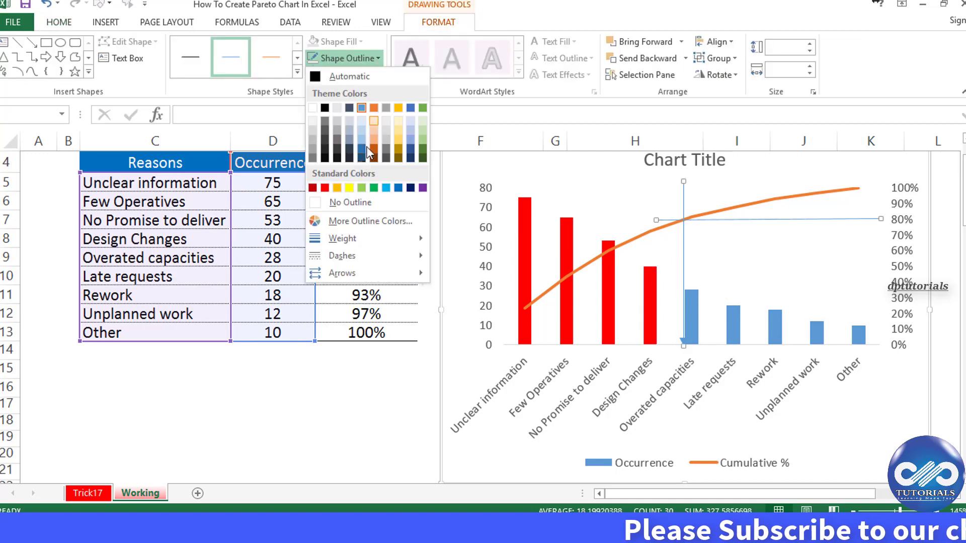
click(343, 58)
click(342, 58)
Make the 80% cutoff lines dashed and title the chart 'Pareto Chart'
mouse_move(342, 256)
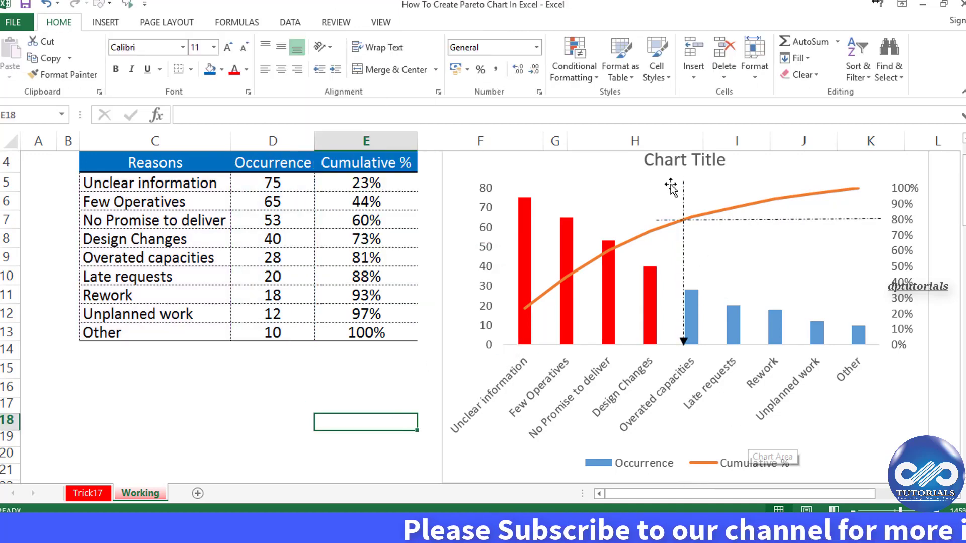
click(684, 160)
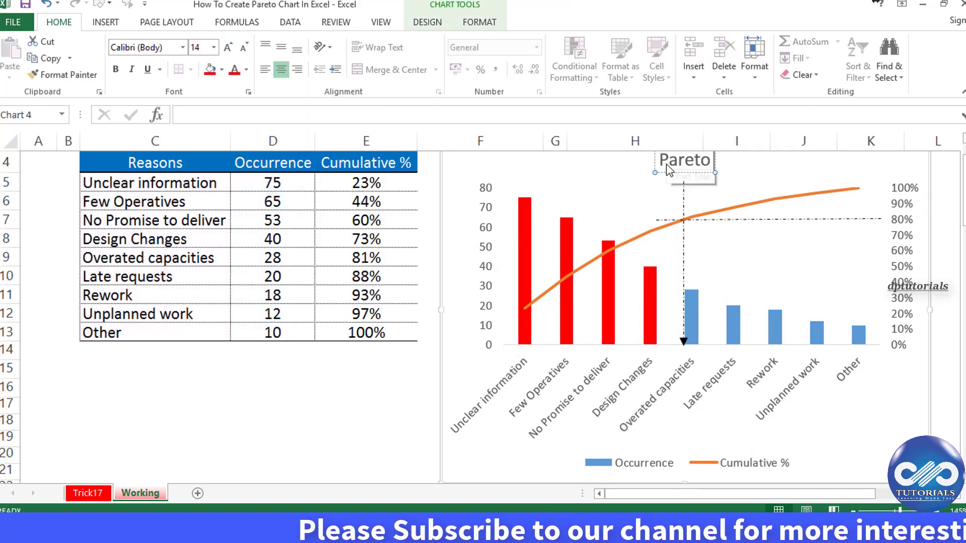
text(Chart)
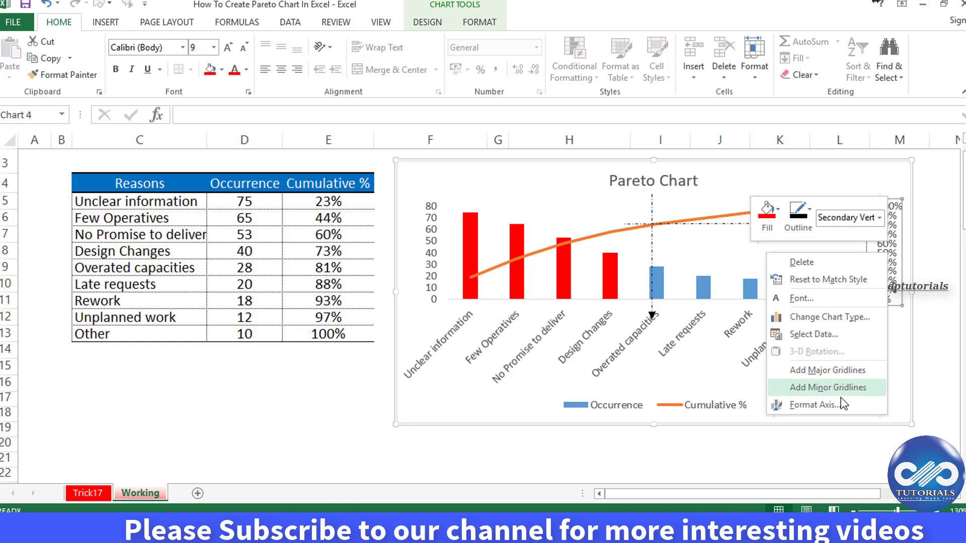
Set the secondary percentage axis major unit to 0.2 for 20% steps
click(786, 403)
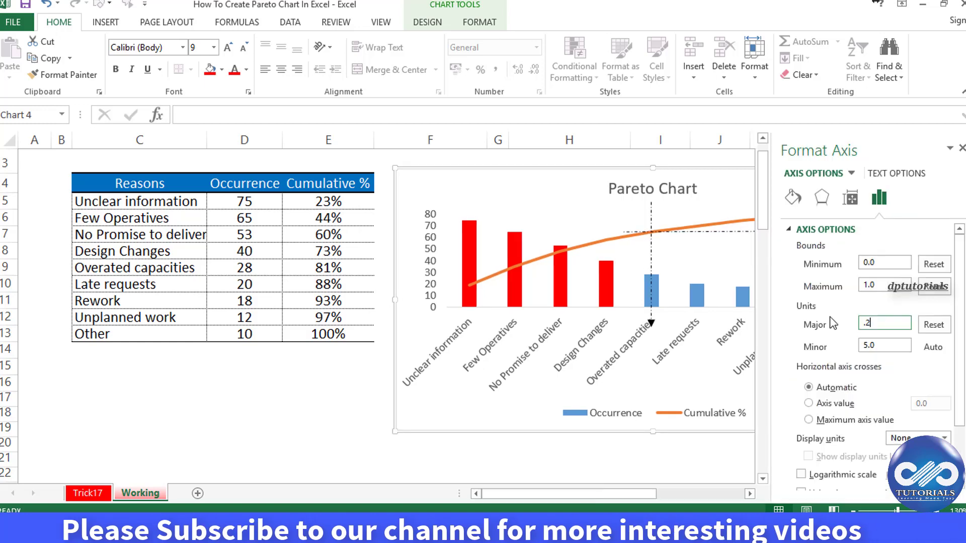
click(961, 148)
click(932, 302)
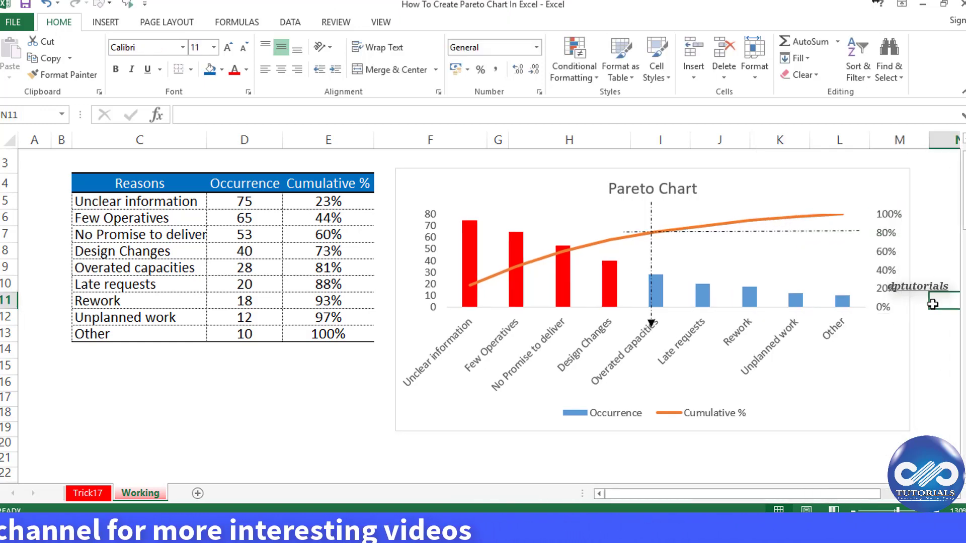